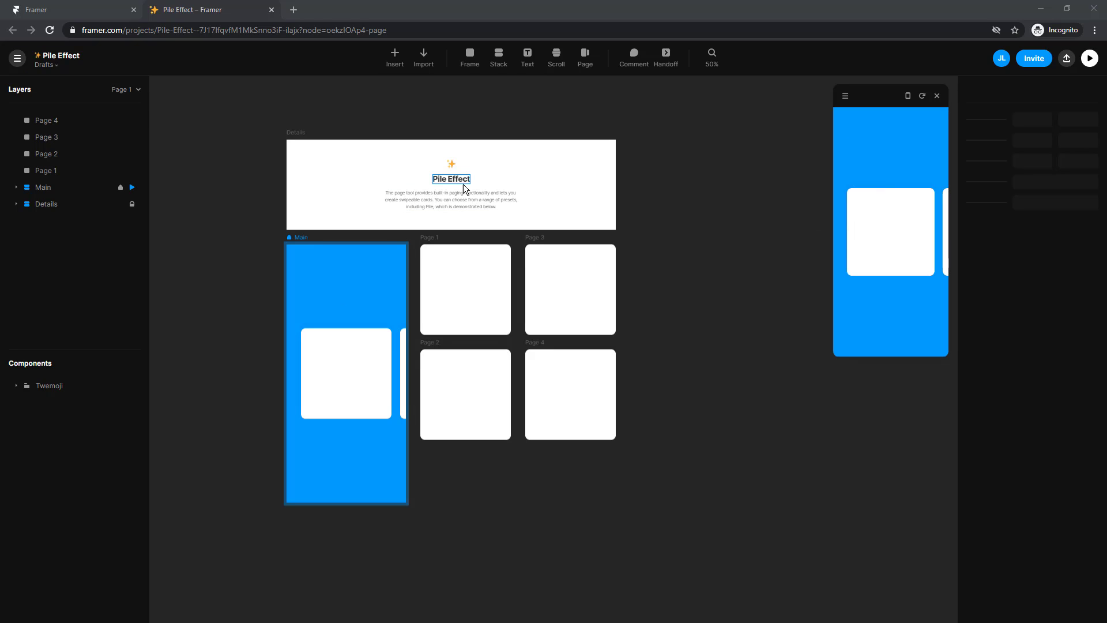
Step: Try swiping the example cards in the preview, and add an iPhone 11 frame below the Main frame
drag(876, 234, 801, 268)
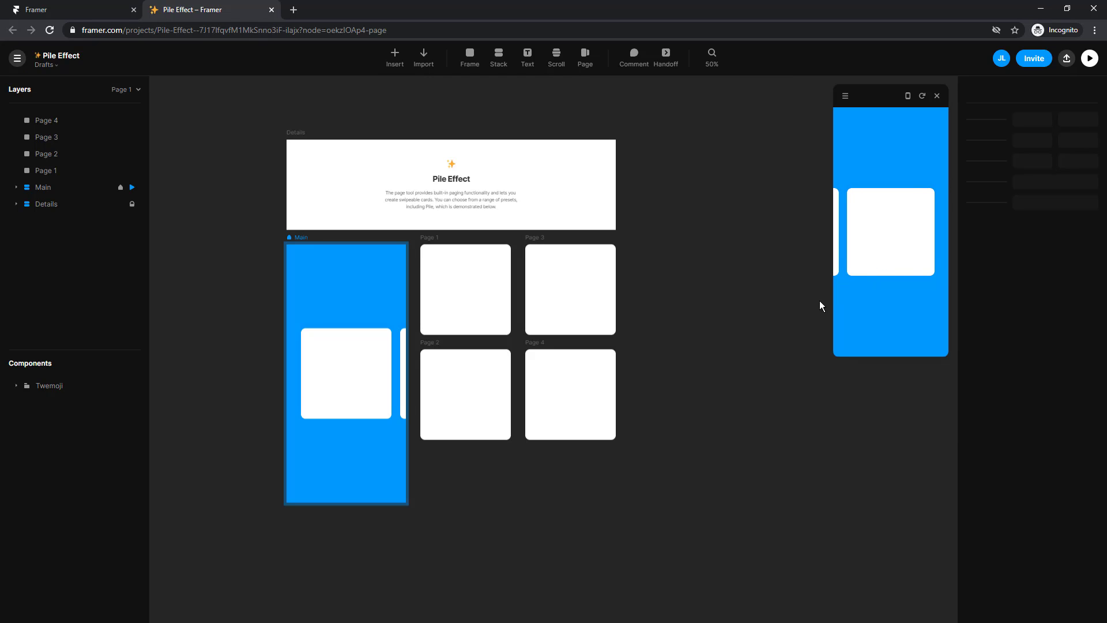
scroll(398, 422, down, 5)
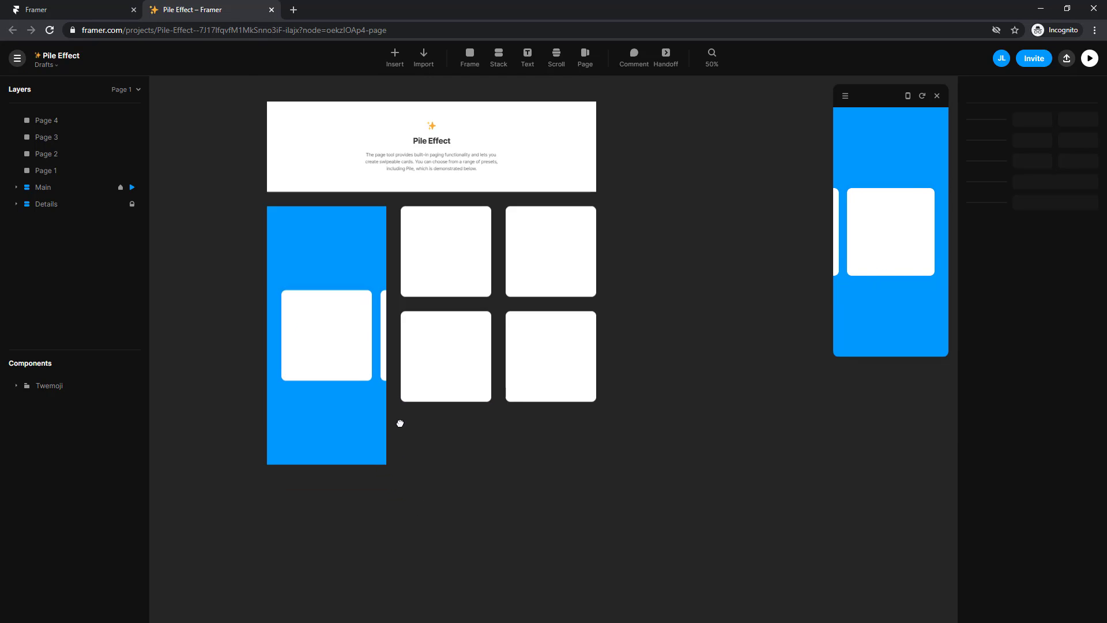
drag(347, 438, 368, 368)
key(ctrl+Return)
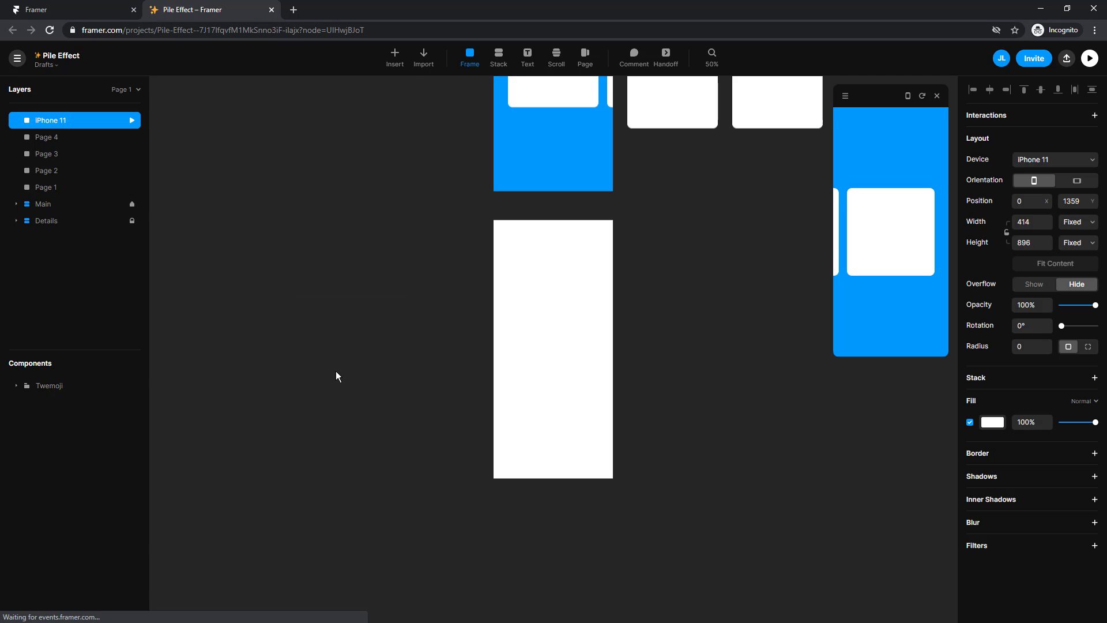
drag(542, 373, 379, 490)
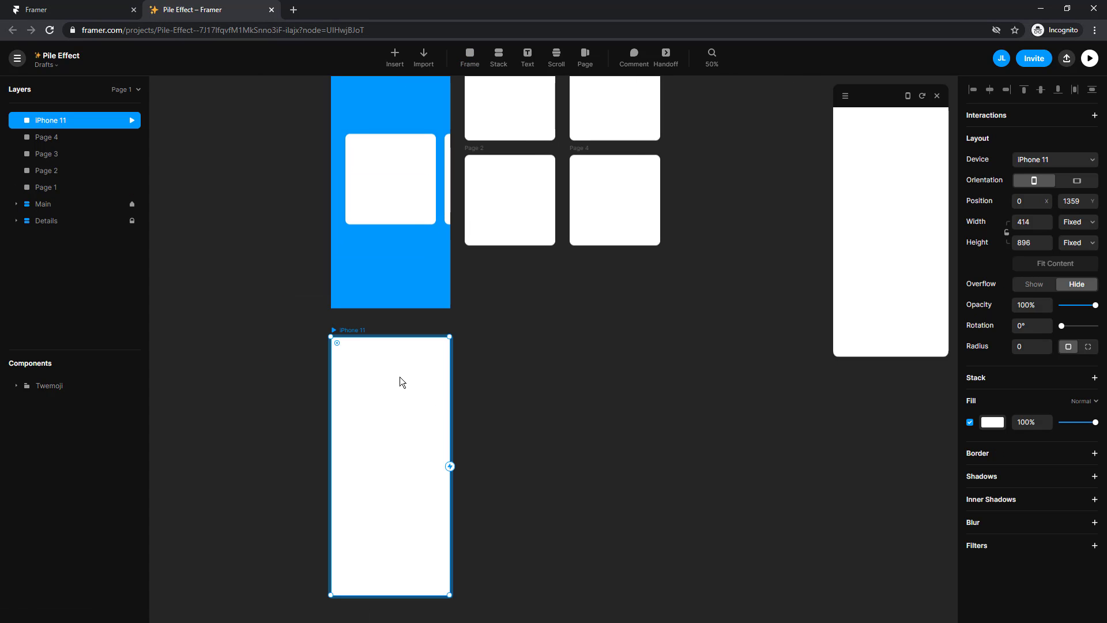
scroll(313, 316, up, 3)
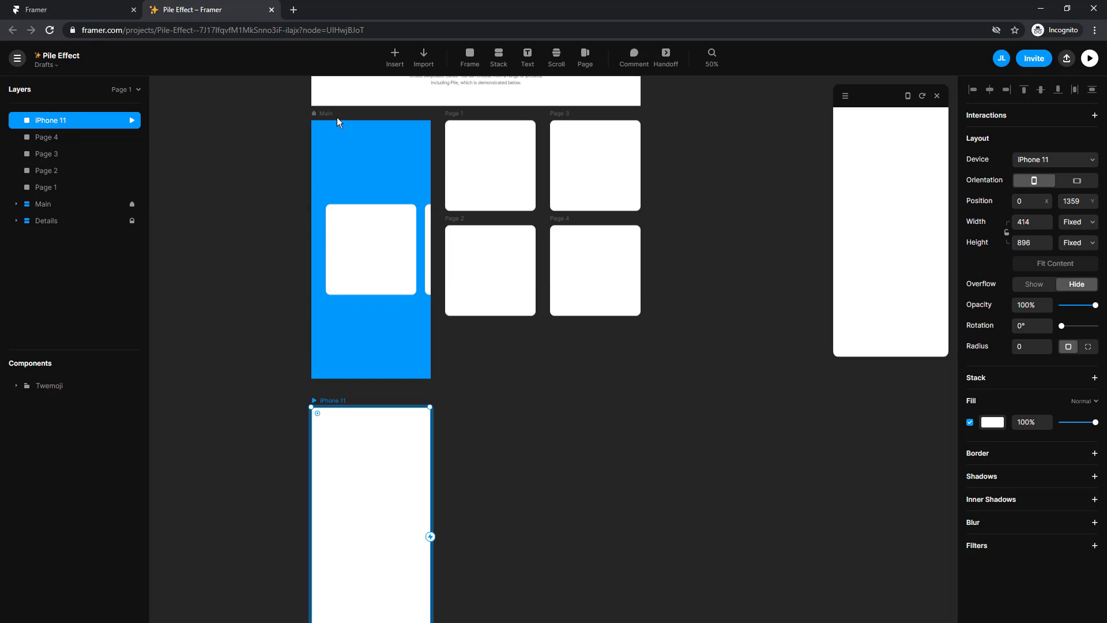
Step: Copy the Main frame's fill colour #0099FF and apply it to the iPhone 11 frame
click(326, 113)
click(992, 534)
key(ctrl+c)
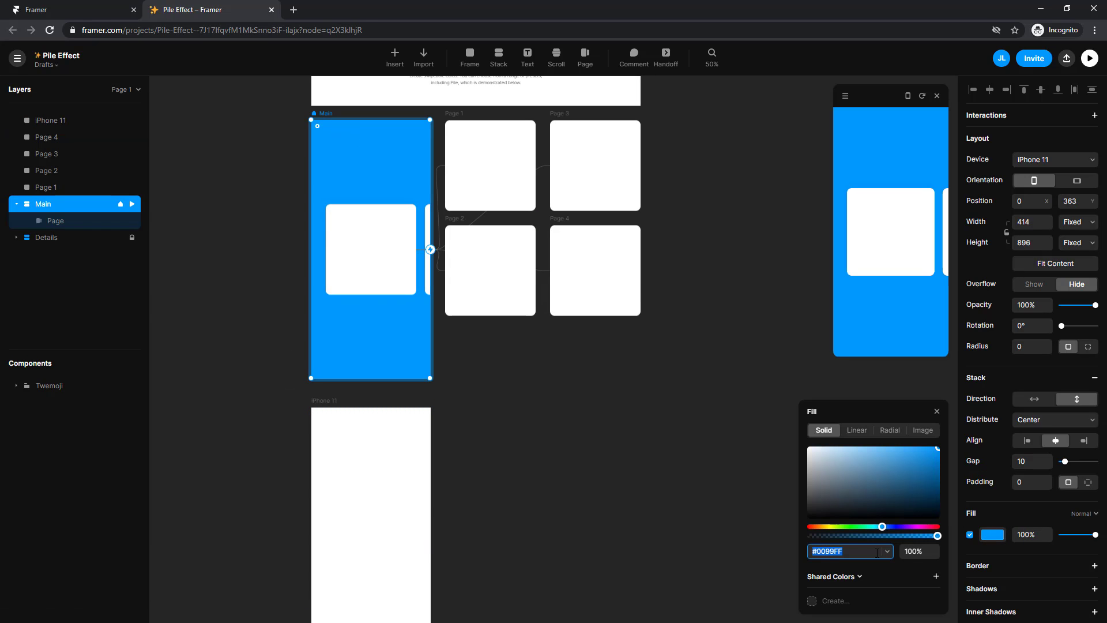
click(327, 397)
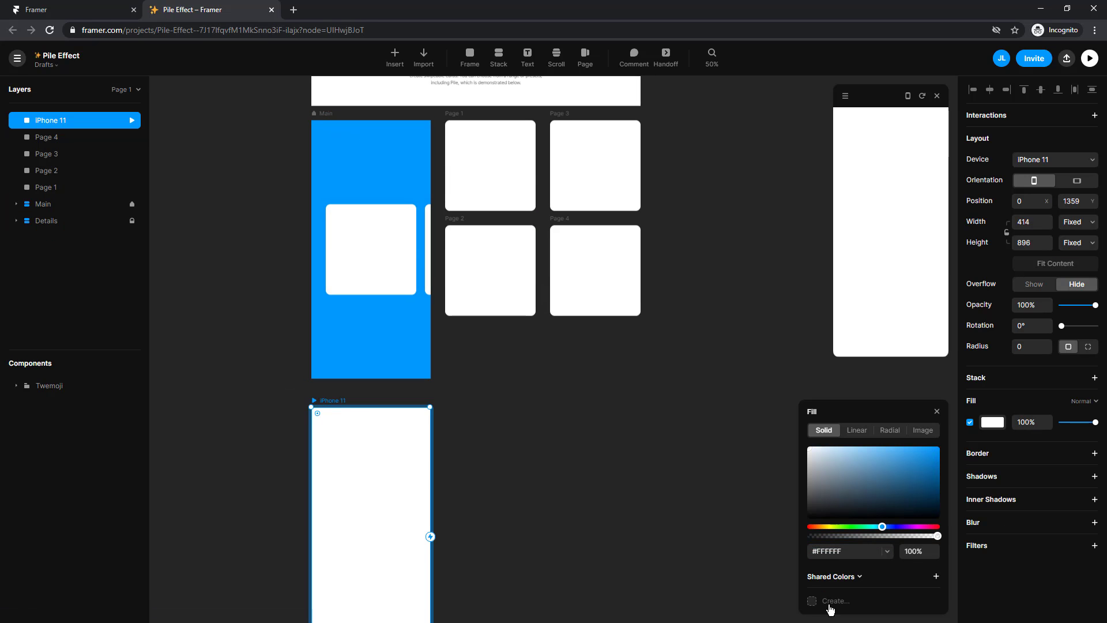
click(835, 551)
key(ctrl+v)
click(623, 484)
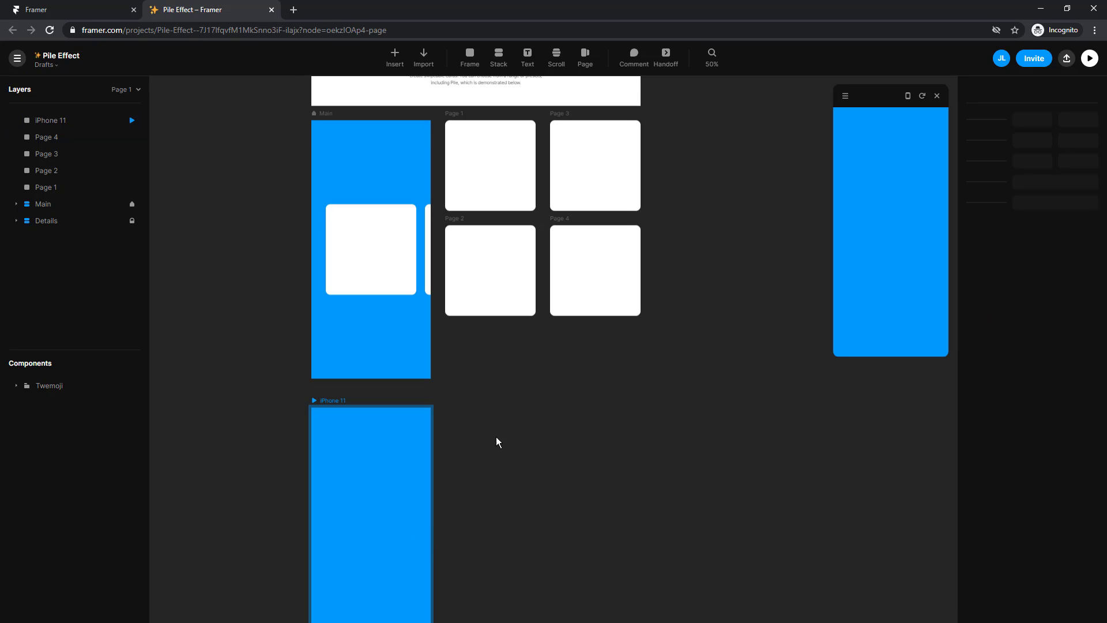
Step: Draw a full-width Page component about 414 × 372 across the middle of the iPhone 11 frame
mouse_move(494, 433)
mouse_down()
mouse_move(450, 386)
mouse_move(500, 414)
mouse_up()
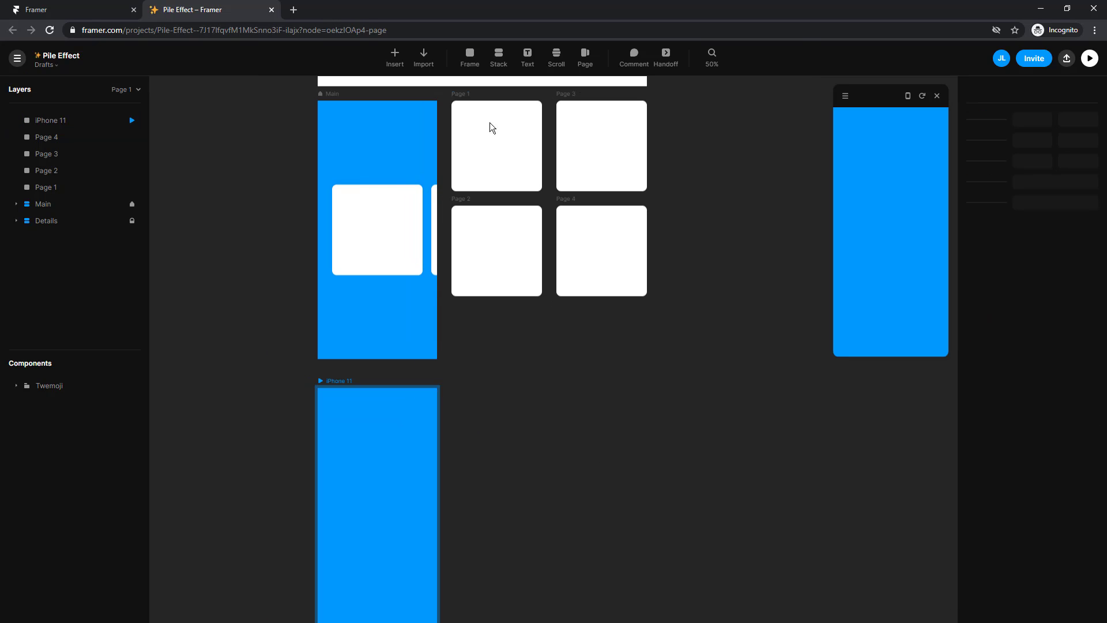
click(585, 55)
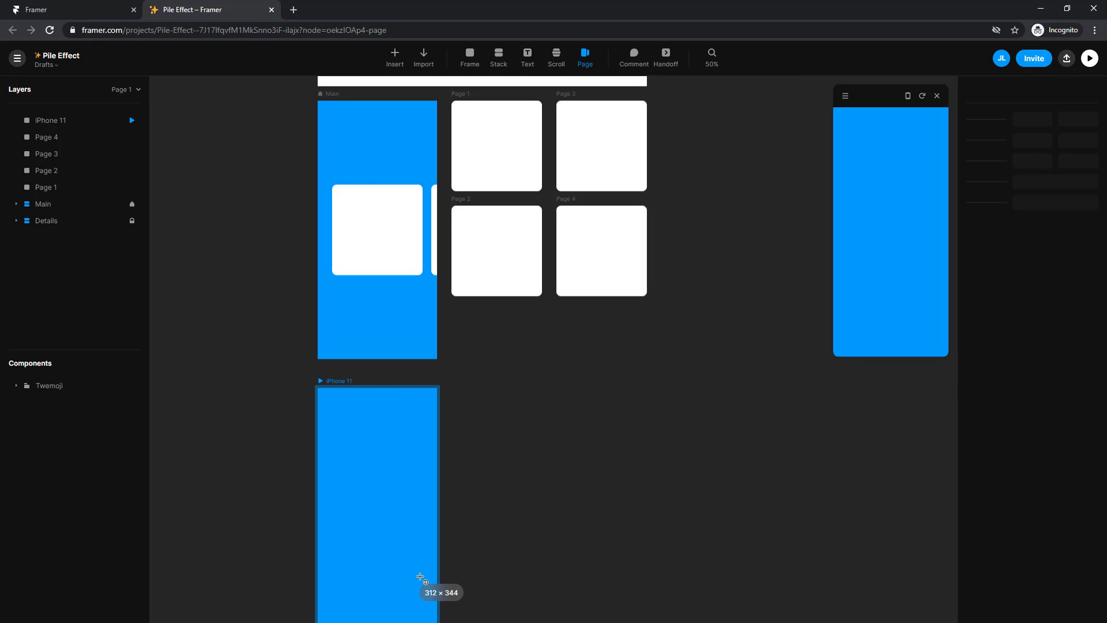
drag(419, 576, 437, 579)
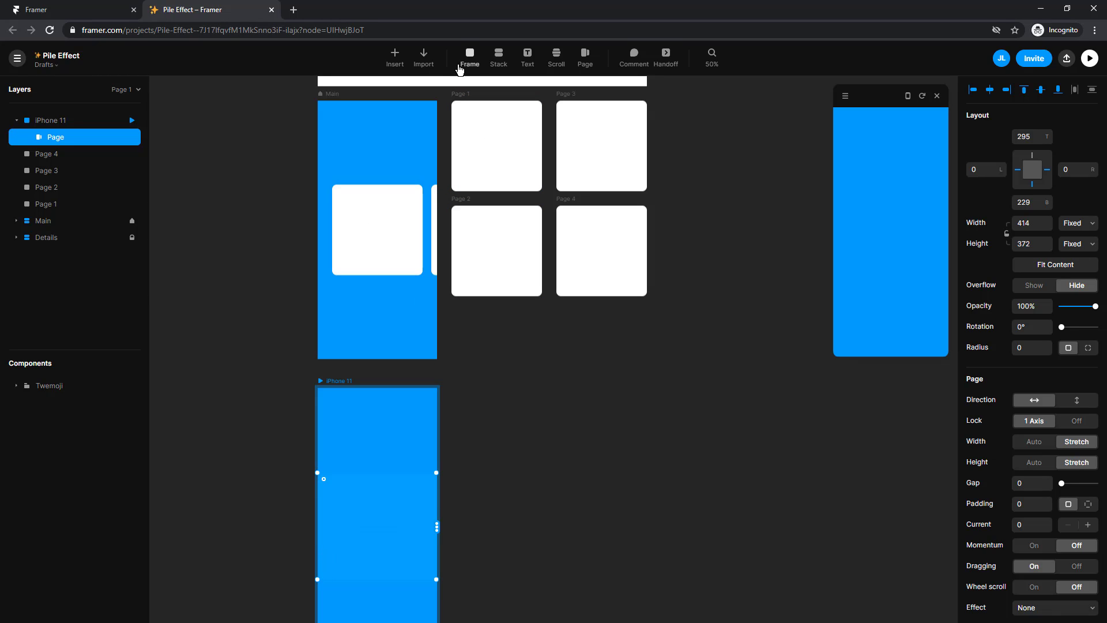
Step: Draw a card frame about 331 × 329 beside the iPhone 11 frame, top-aligned with it, and round its corners to 30
click(461, 66)
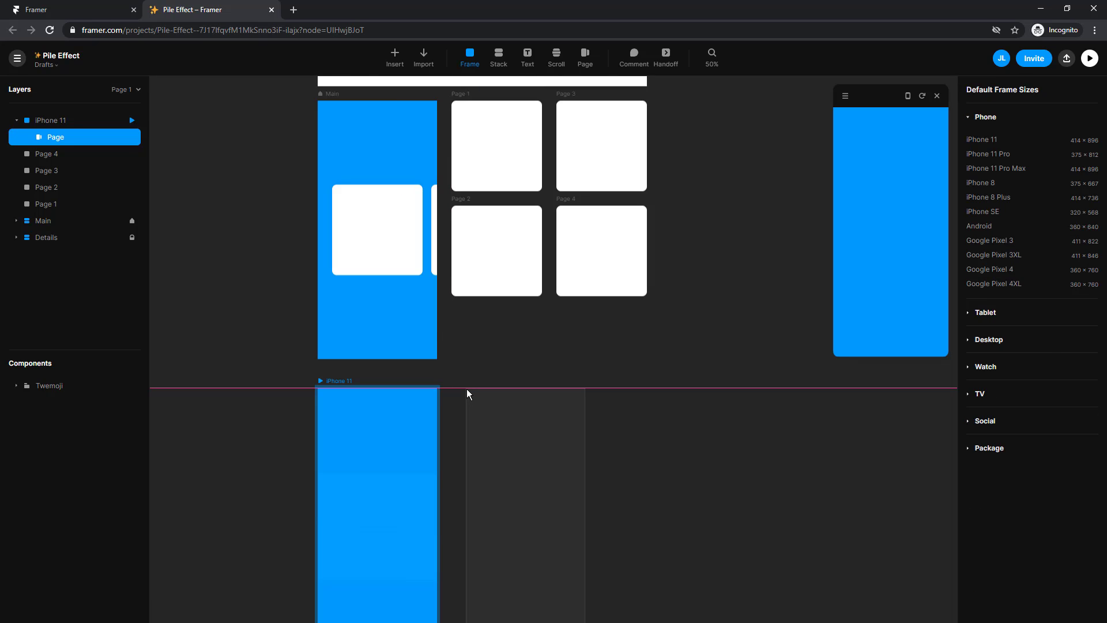
click(466, 389)
scroll(468, 402, down, 3)
drag(555, 479, 568, 338)
drag(586, 423, 562, 493)
click(532, 462)
click(478, 314)
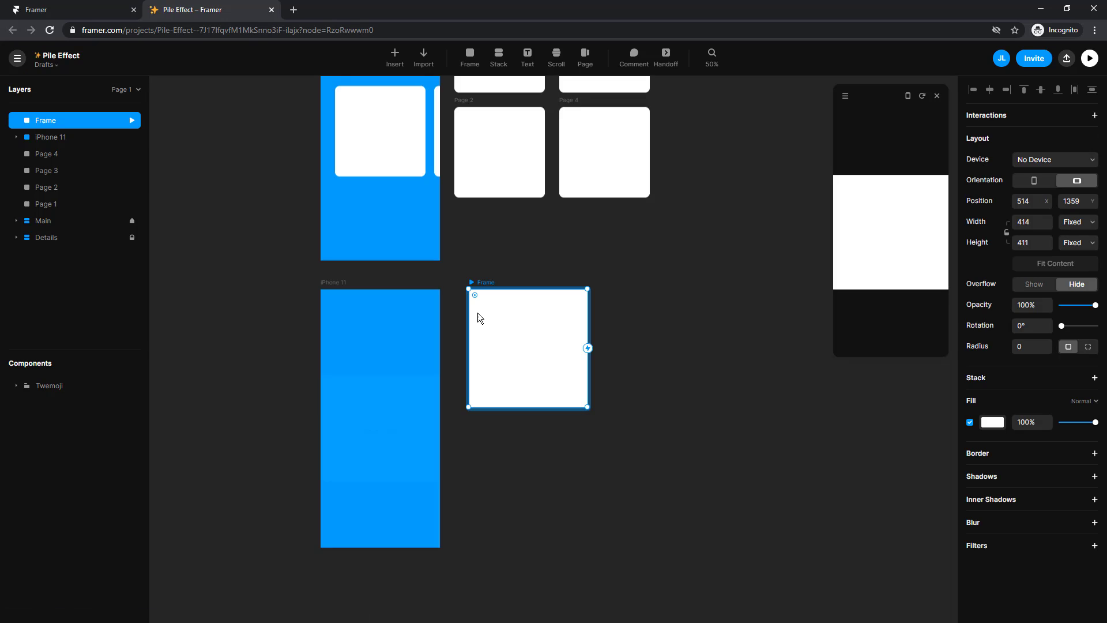
drag(475, 295, 479, 297)
drag(588, 408, 565, 385)
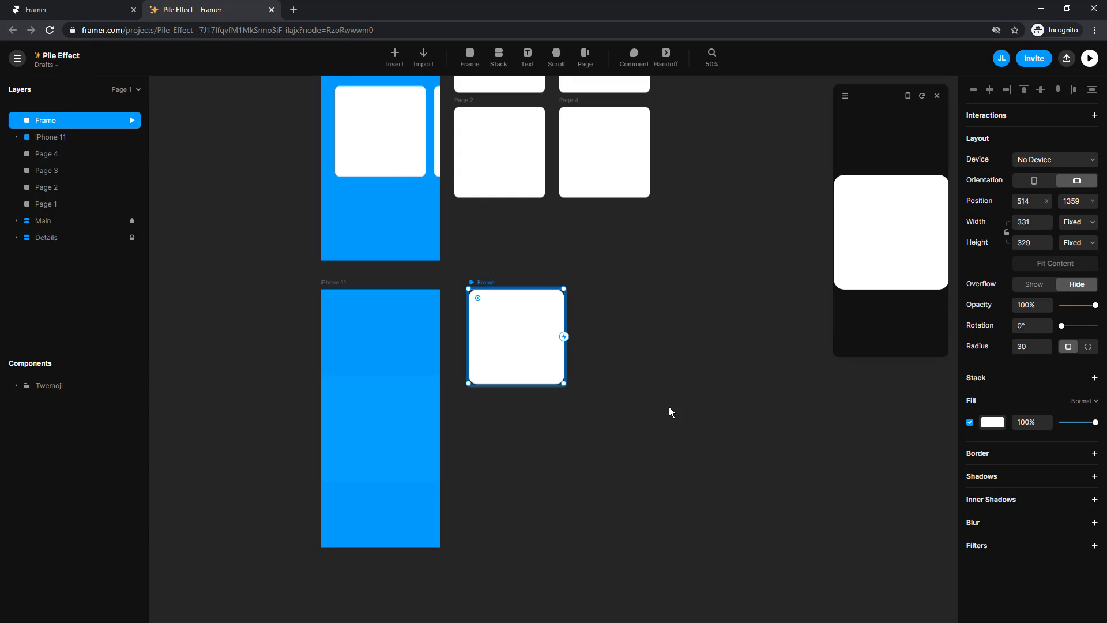
Step: Add a shadow to the card frame and set its blur to 28
click(1094, 477)
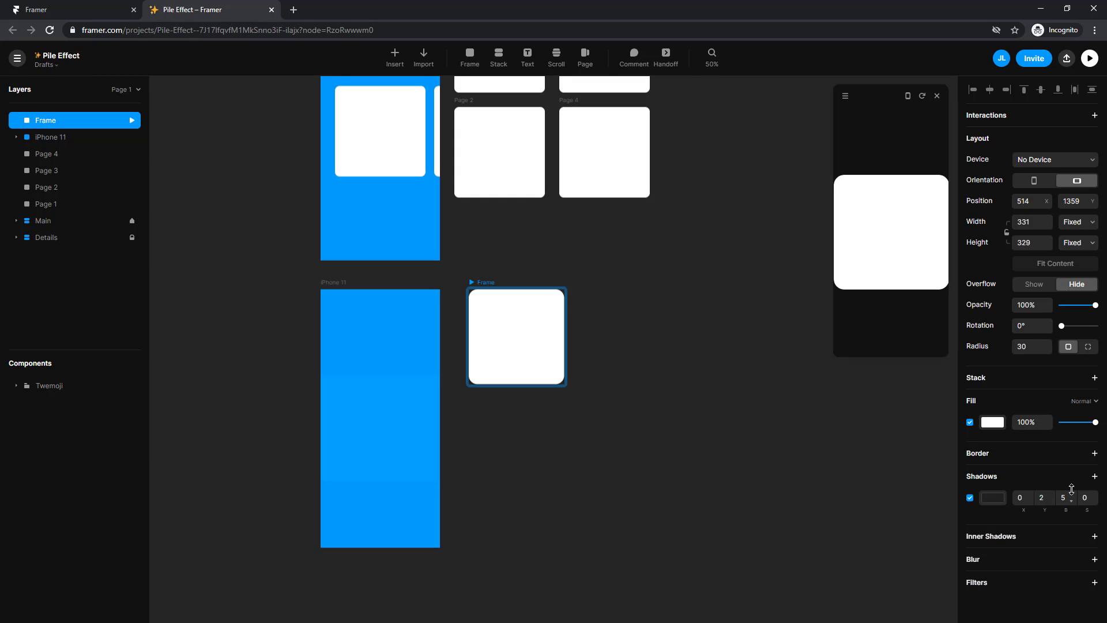
drag(1071, 489, 1071, 483)
click(541, 455)
Step: Duplicate the card frame three times to form a row of four cards
click(506, 344)
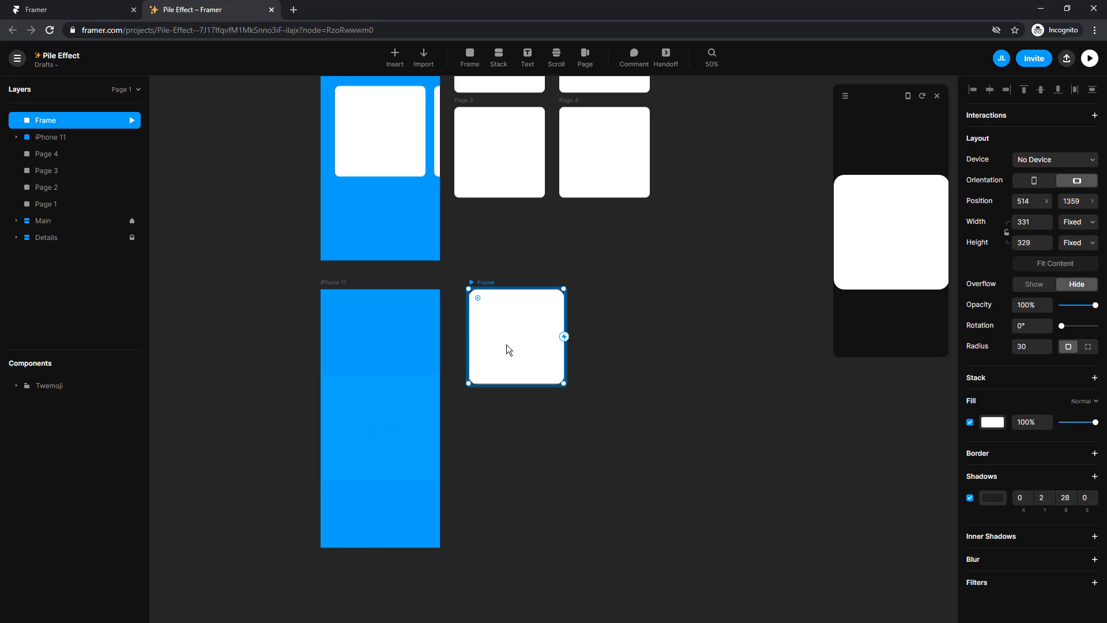
key(ctrl+d)
key(ctrl+d)
key(ctrl+d)
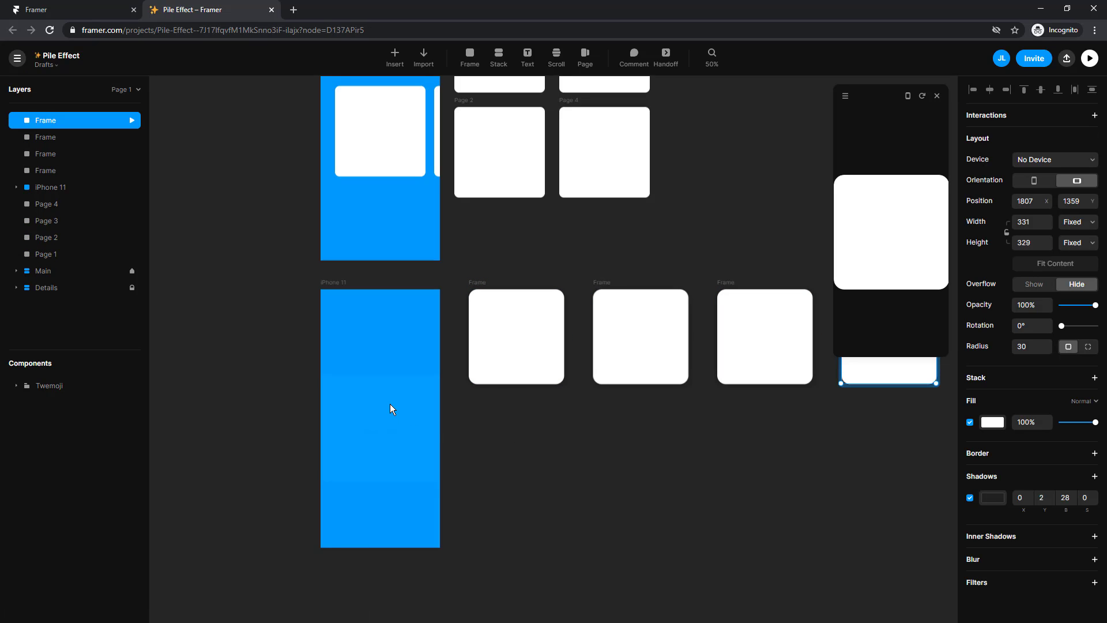
Step: Connect the Page component in the iPhone 11 frame to all four card frames in order
click(369, 418)
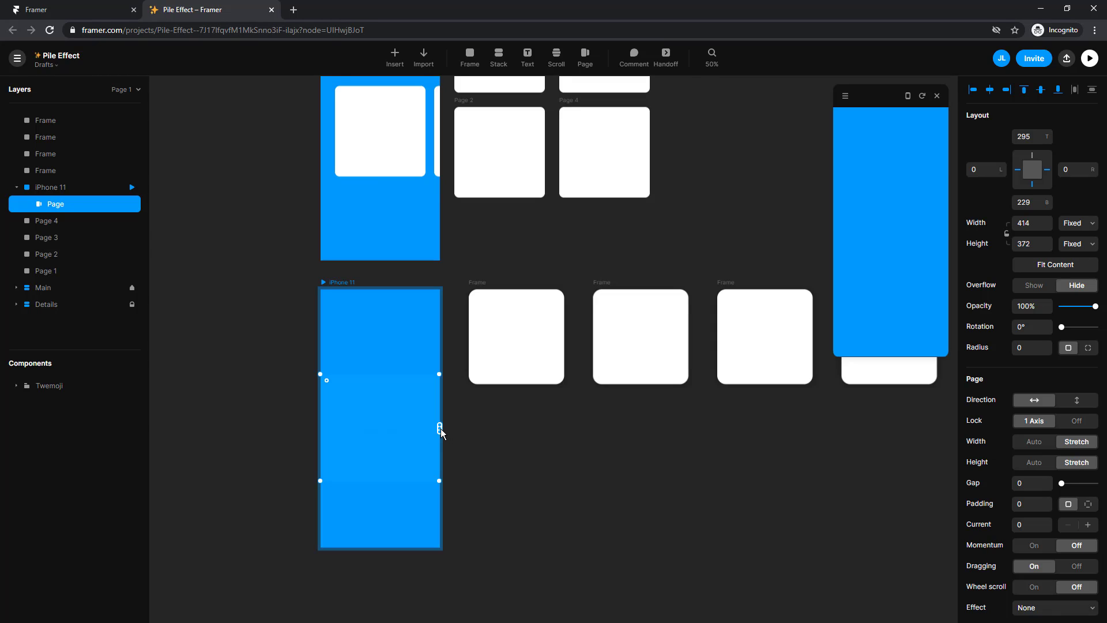
drag(440, 428, 500, 375)
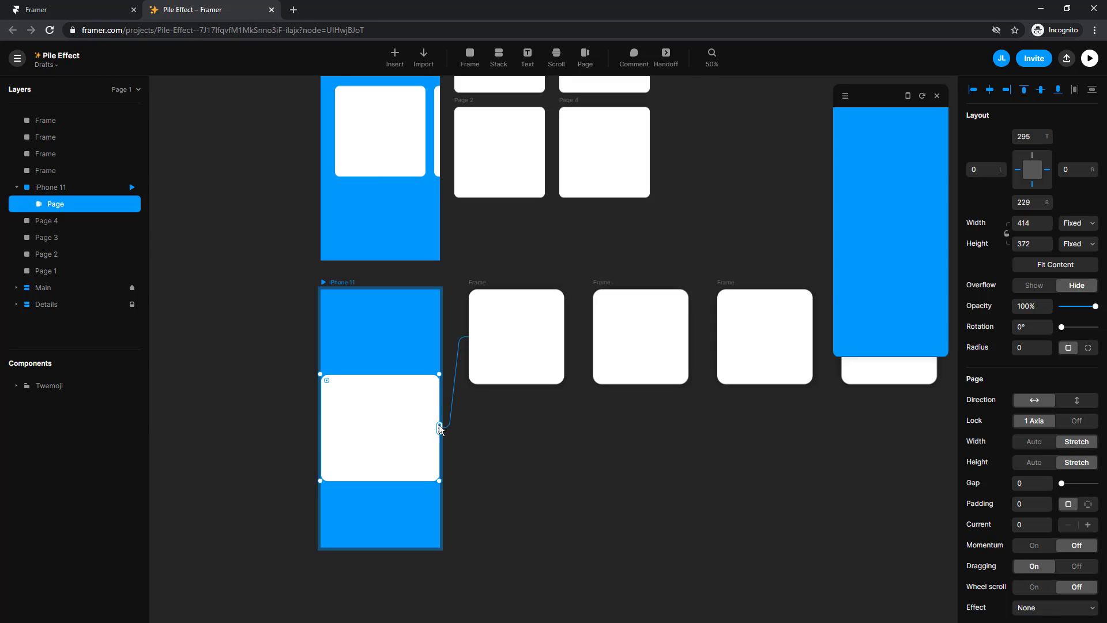
mouse_move(440, 428)
mouse_down()
mouse_move(637, 403)
mouse_move(640, 346)
mouse_up()
drag(439, 428, 766, 346)
drag(440, 428, 864, 400)
click(596, 538)
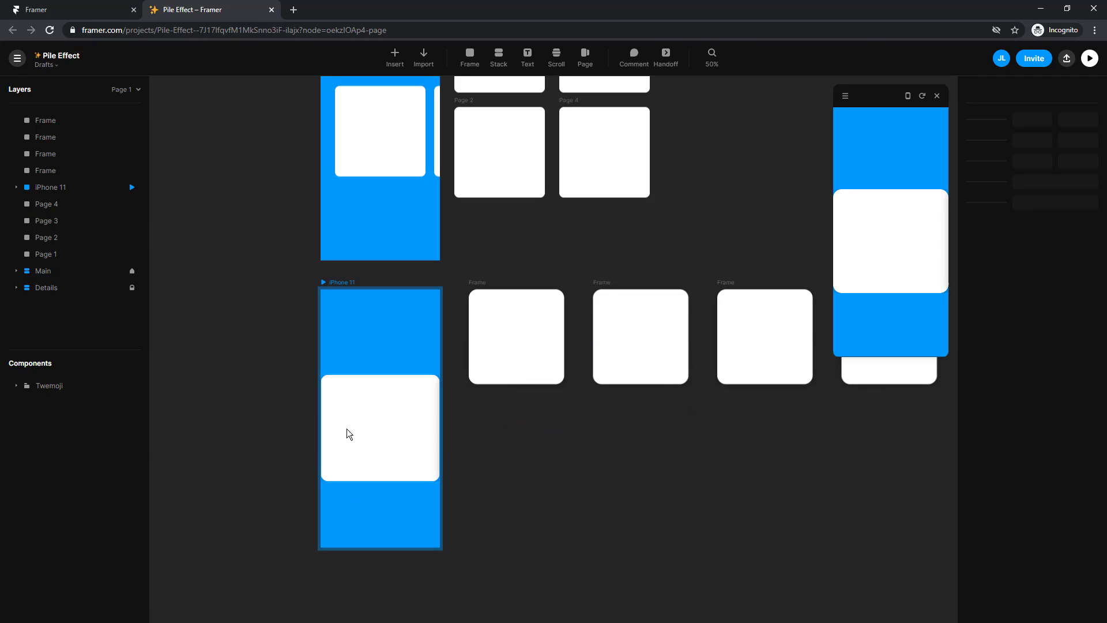
Step: Set the Page component's gap to 29 and padding to 47, checking the spacing by swiping in the preview
scroll(227, 482, up, 2)
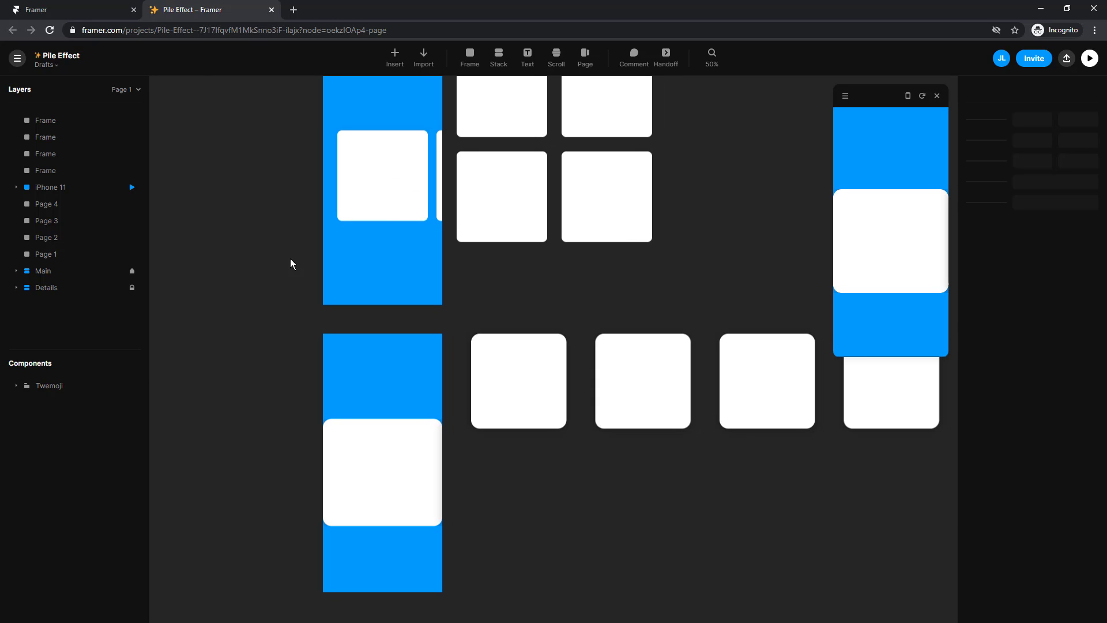
click(396, 470)
scroll(1003, 307, down, 1)
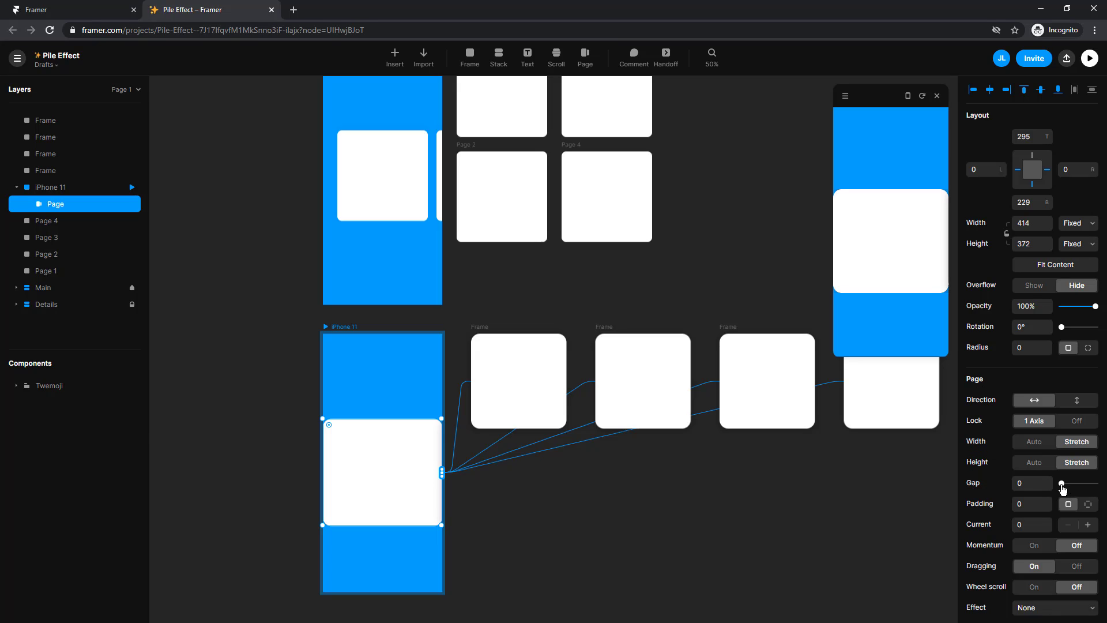
drag(1061, 484, 1070, 487)
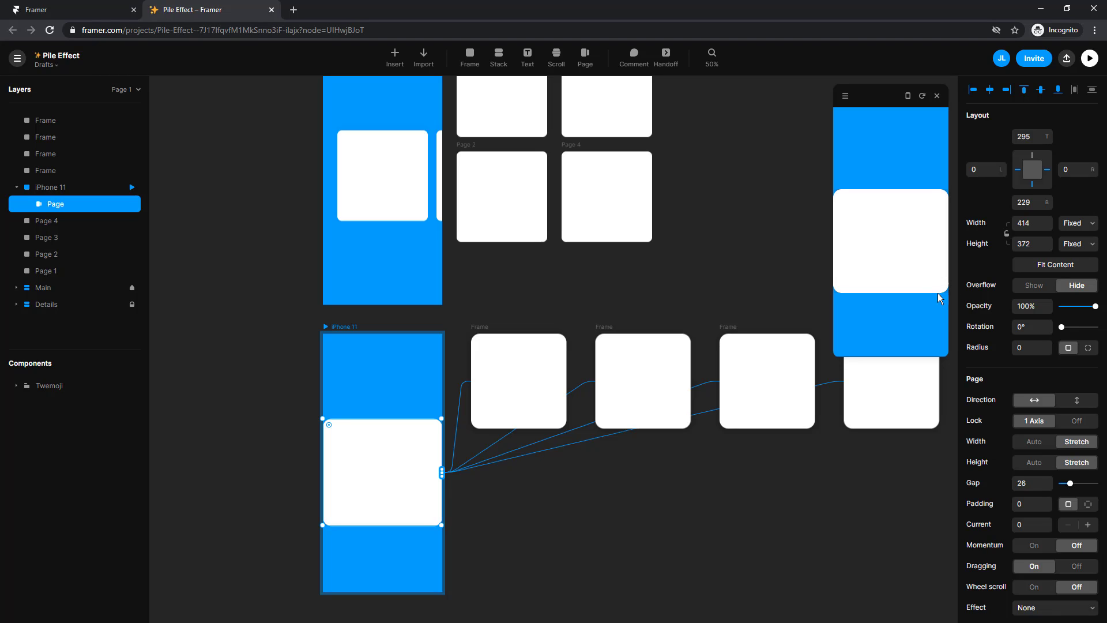
mouse_move(916, 259)
mouse_down()
mouse_move(843, 267)
mouse_move(897, 269)
mouse_up()
mouse_move(1048, 505)
mouse_down()
mouse_move(1049, 478)
mouse_move(1071, 483)
mouse_move(1047, 494)
mouse_up()
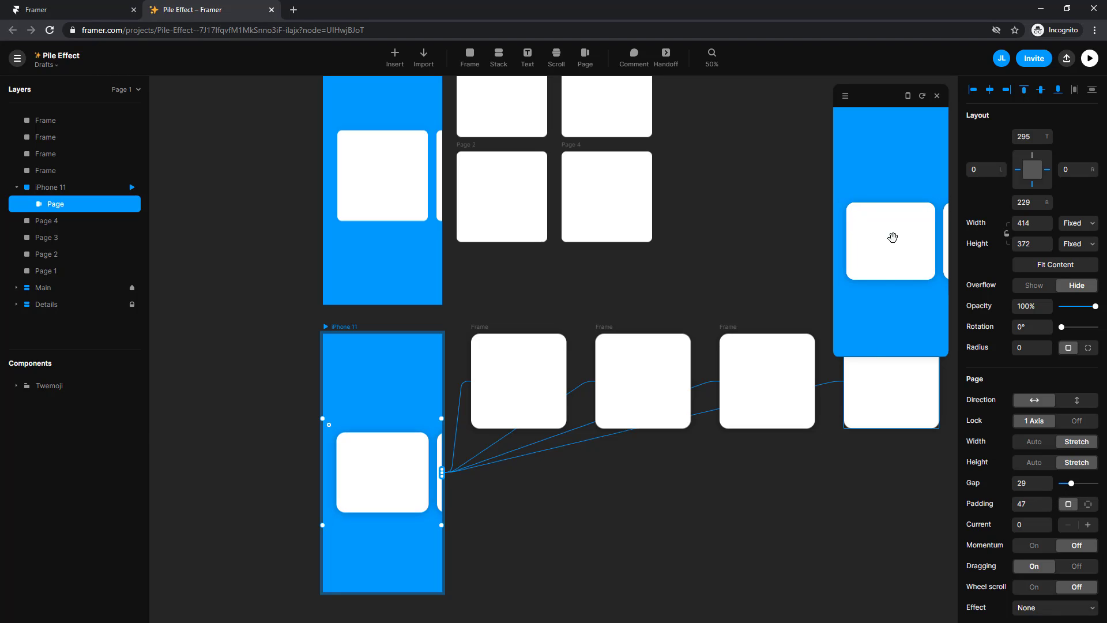
drag(893, 251, 842, 255)
mouse_move(911, 255)
mouse_down()
mouse_move(865, 252)
mouse_move(917, 254)
mouse_up()
Step: Try the Cube effect on the Page component, swiping the preview in both horizontal and vertical direction
scroll(992, 368, down, 3)
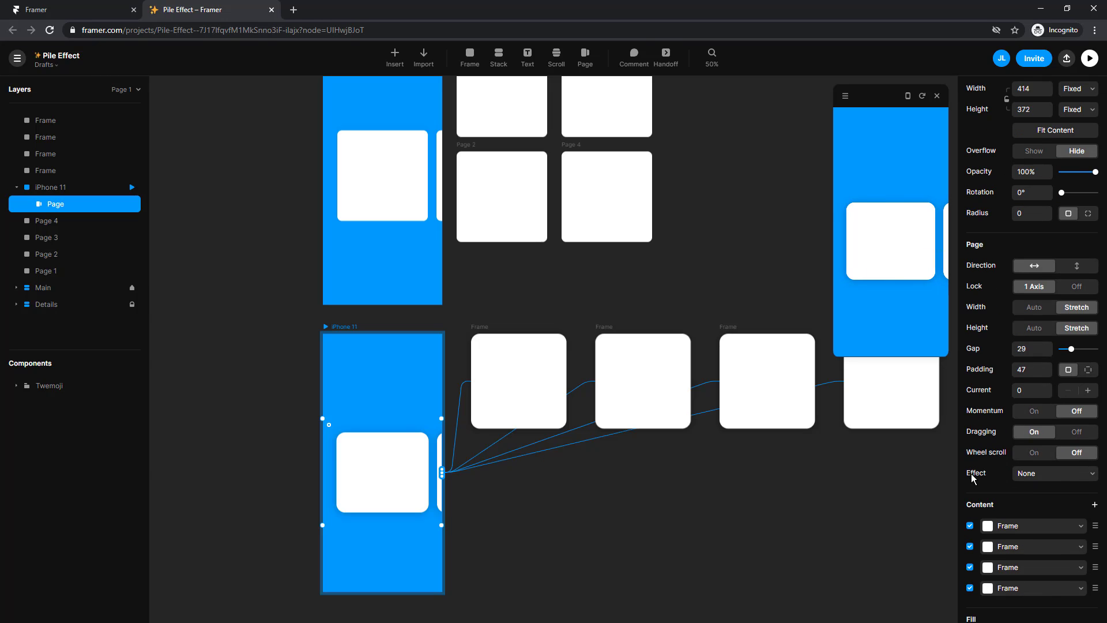
click(1026, 476)
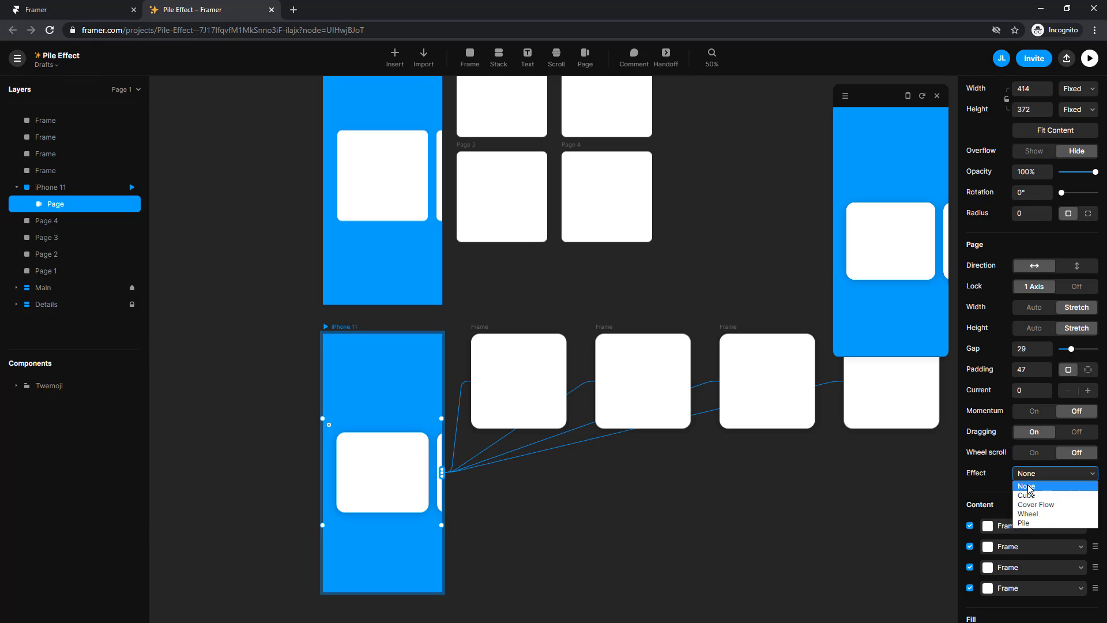
click(899, 249)
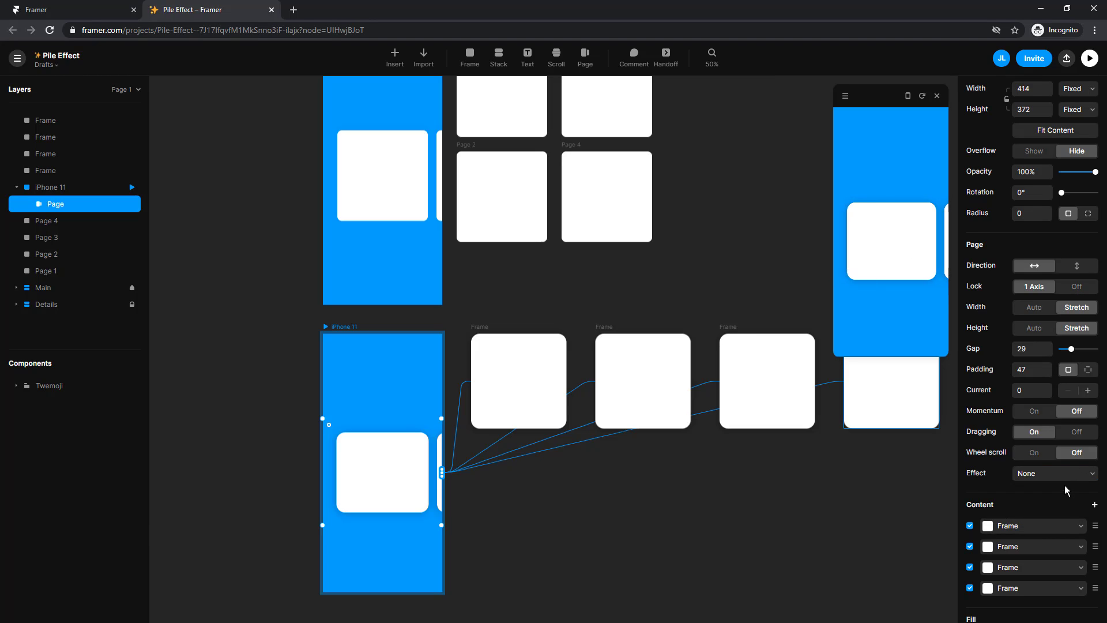
click(1052, 474)
click(1030, 495)
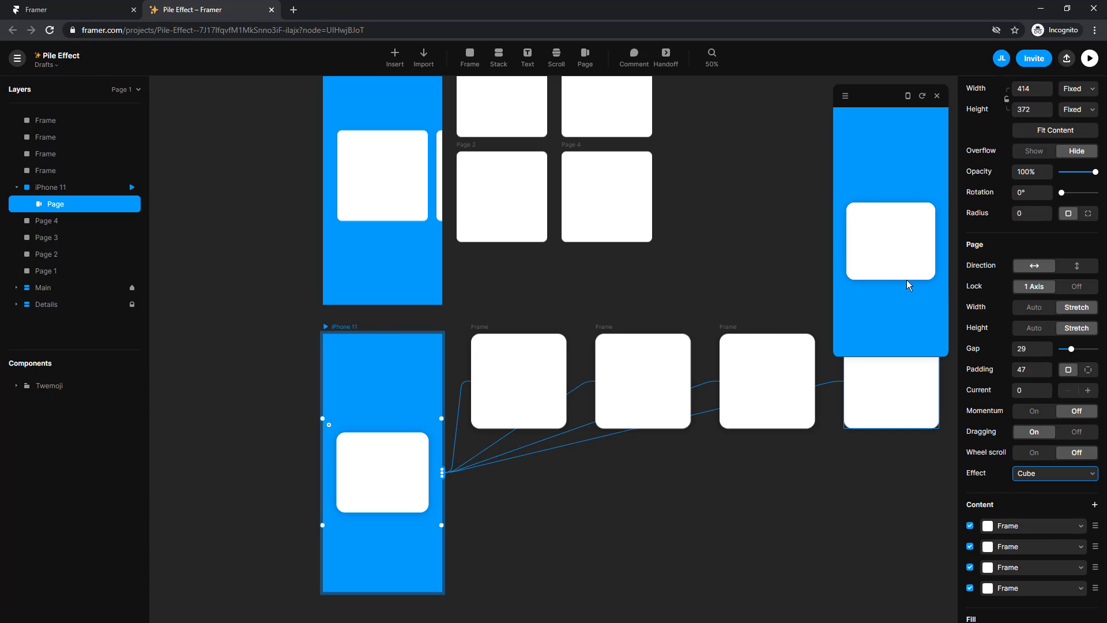
mouse_move(906, 267)
mouse_down()
mouse_move(864, 247)
mouse_move(934, 254)
mouse_move(886, 257)
mouse_move(854, 240)
mouse_move(905, 250)
mouse_up()
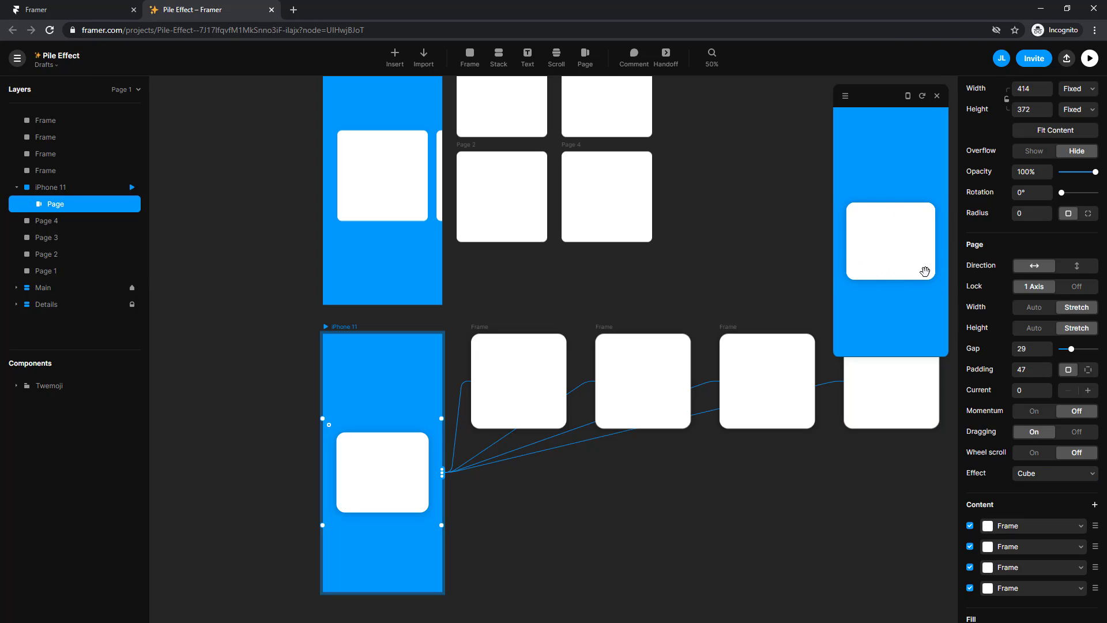
click(1077, 265)
mouse_move(905, 261)
mouse_down()
mouse_move(908, 181)
mouse_move(905, 267)
mouse_move(919, 328)
mouse_move(894, 252)
mouse_up()
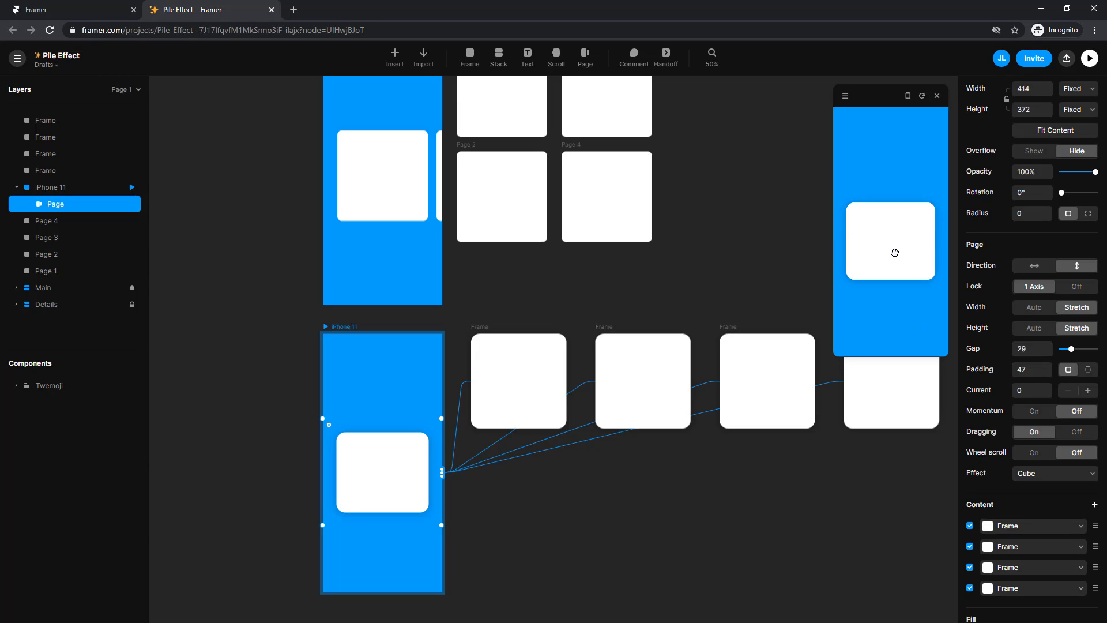
Step: Apply the Cover Flow effect with horizontal direction to the Page component, and swipe through the cards in the preview
click(1032, 481)
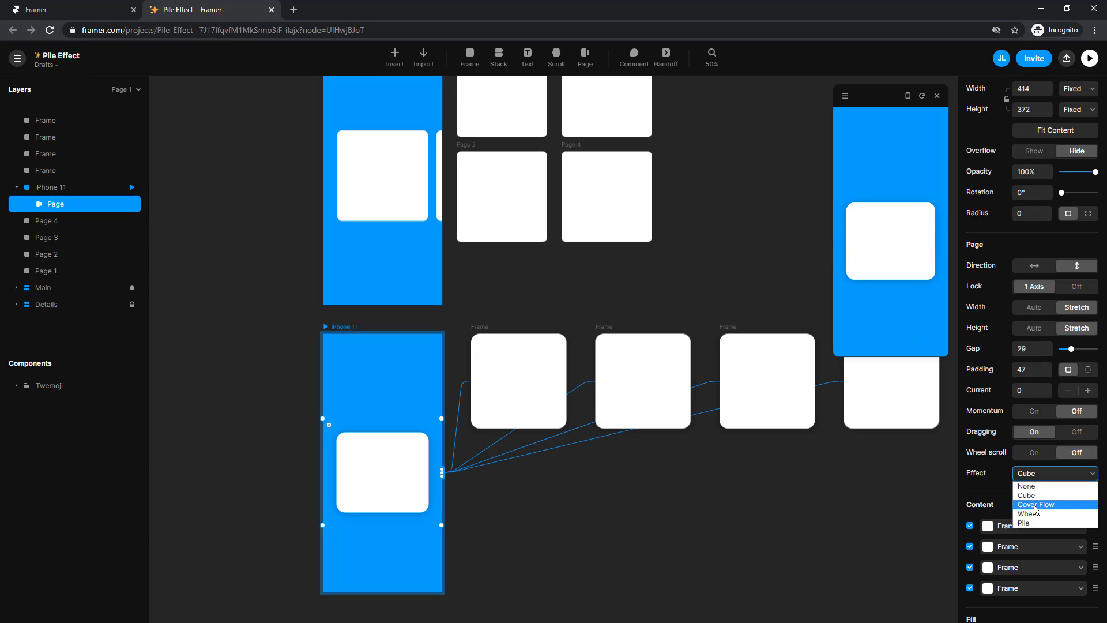
click(1035, 505)
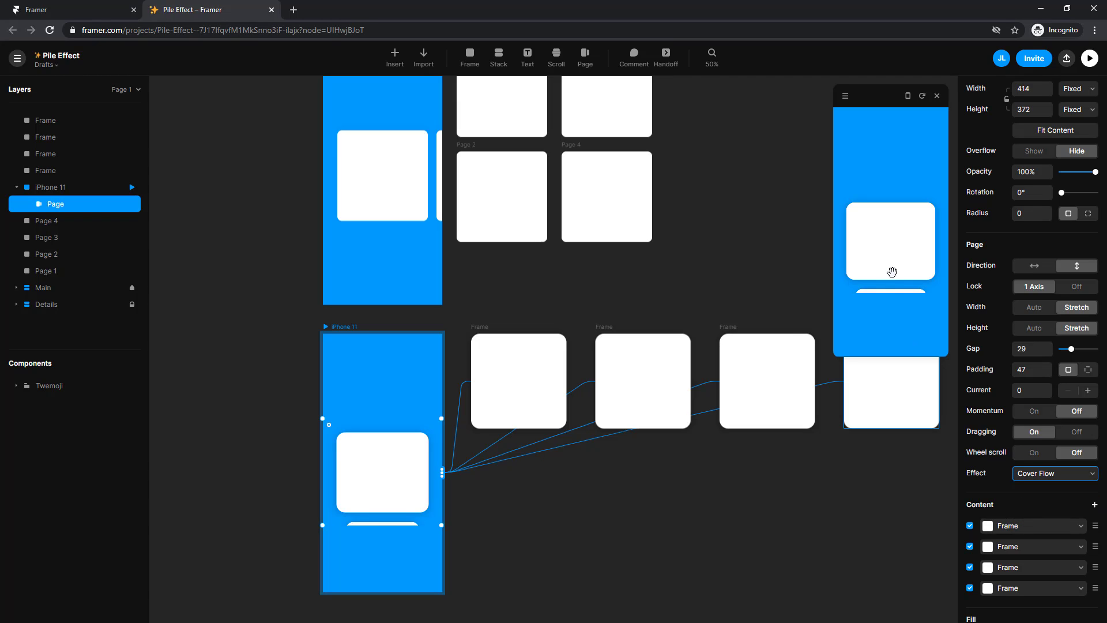
drag(899, 272, 895, 304)
click(1041, 265)
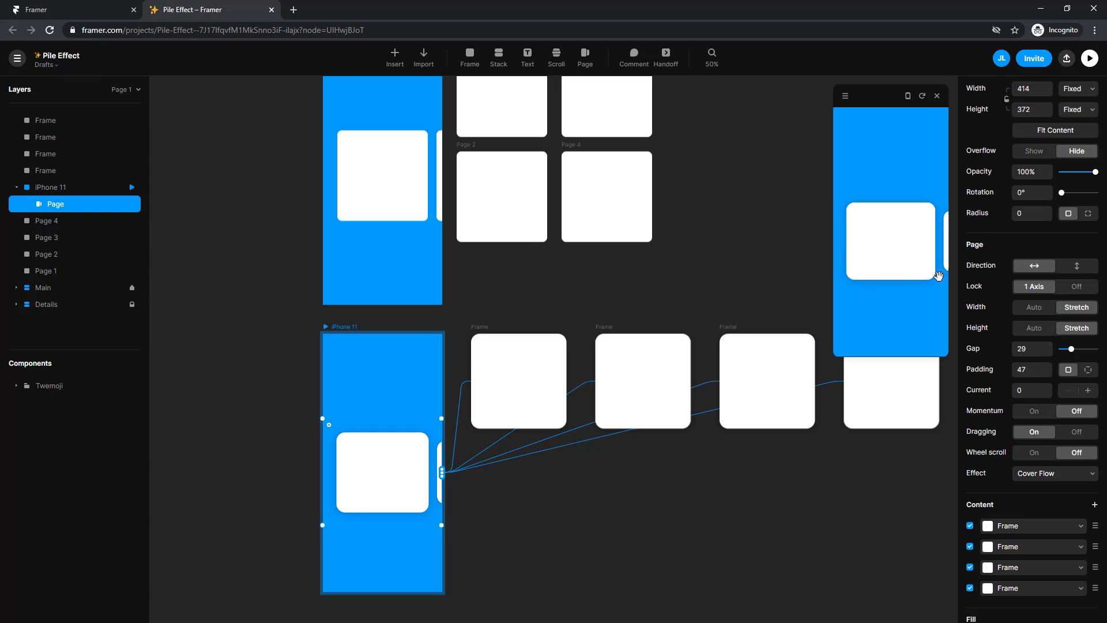
drag(887, 252, 783, 267)
drag(888, 251, 792, 266)
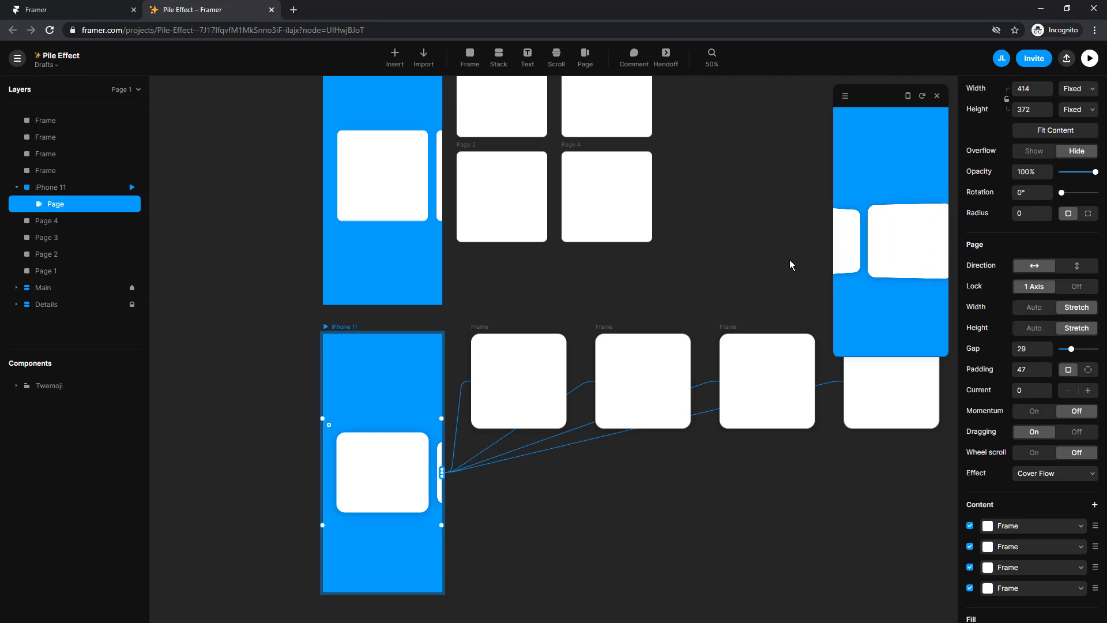
drag(906, 249, 818, 260)
drag(928, 249, 743, 275)
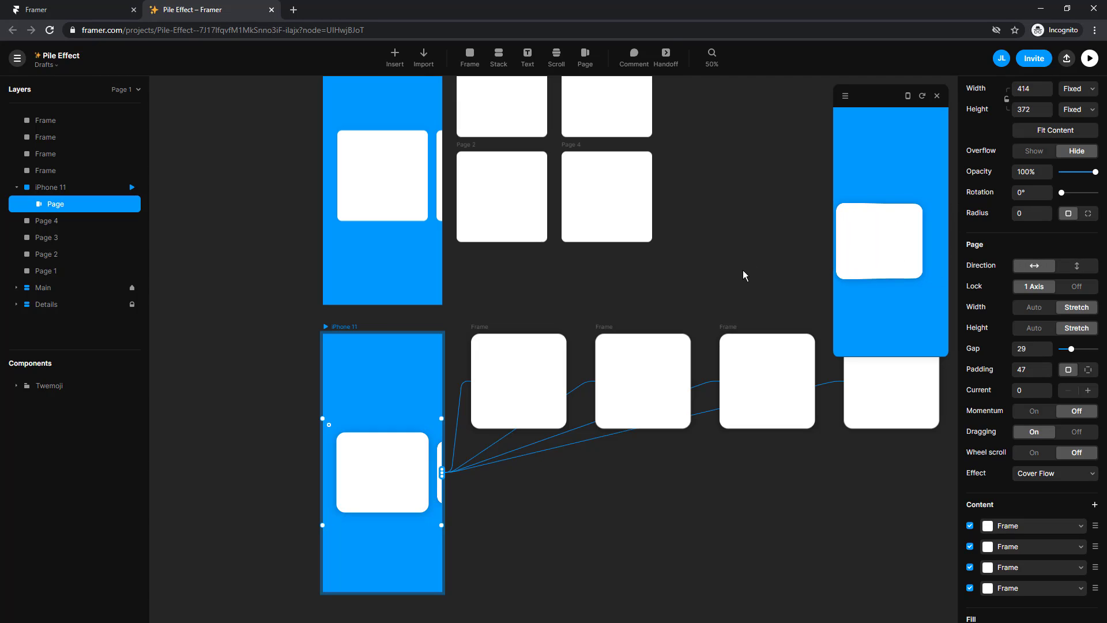
Step: Swipe the Cover Flow cards in the preview and turn off the Page component's 1 Axis lock
drag(850, 252, 1031, 260)
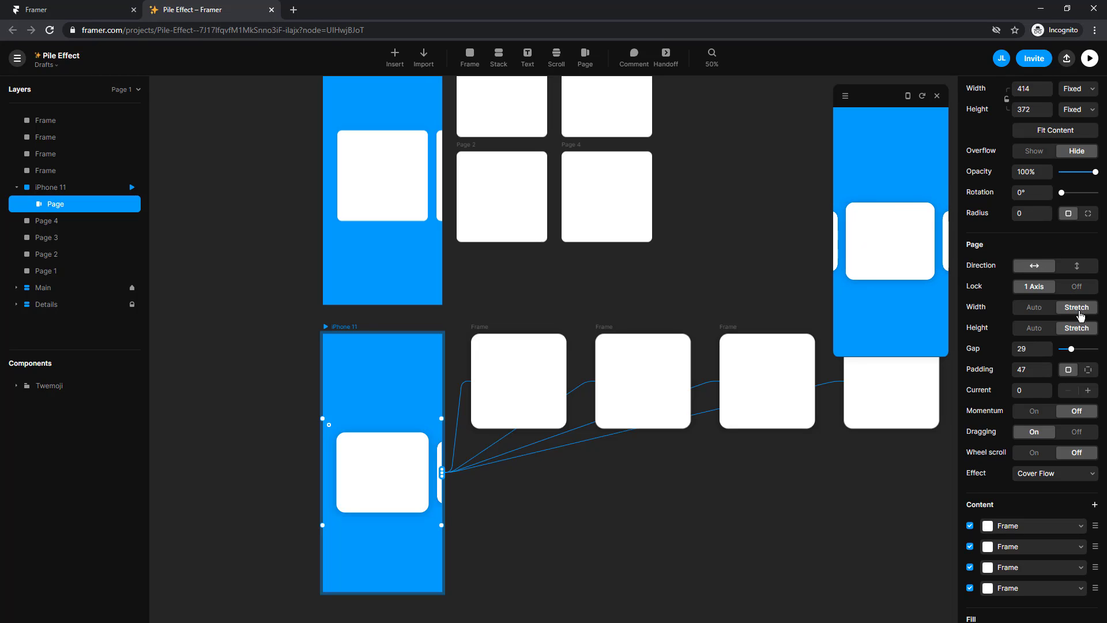
key(ctrl+z)
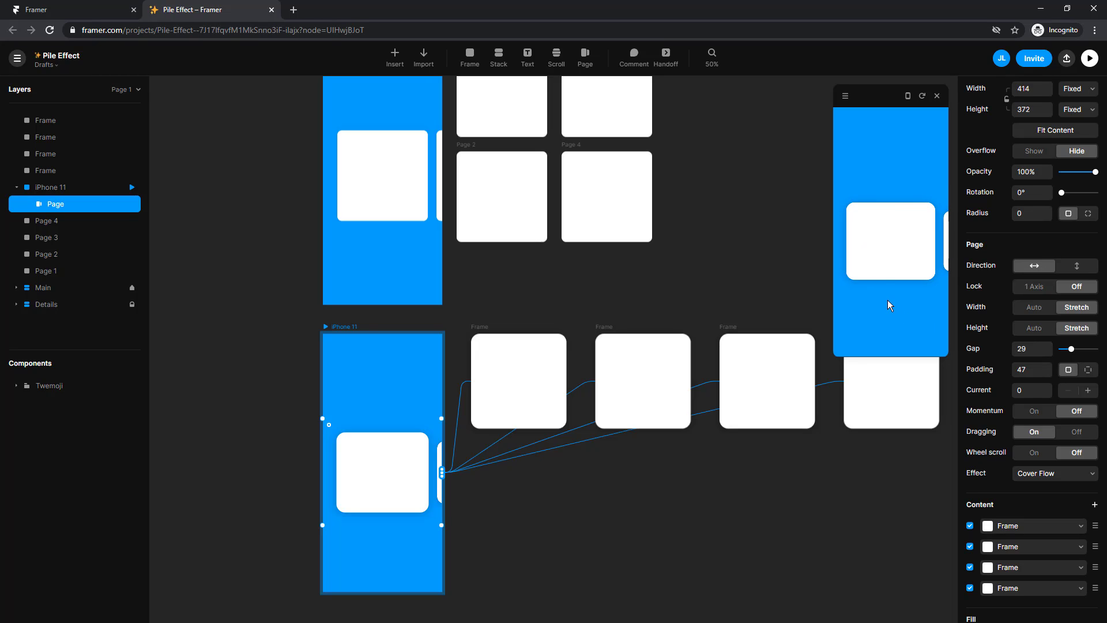
Step: Try the Wheel effect on the Page component by swiping the cards horizontally in the preview
click(1023, 472)
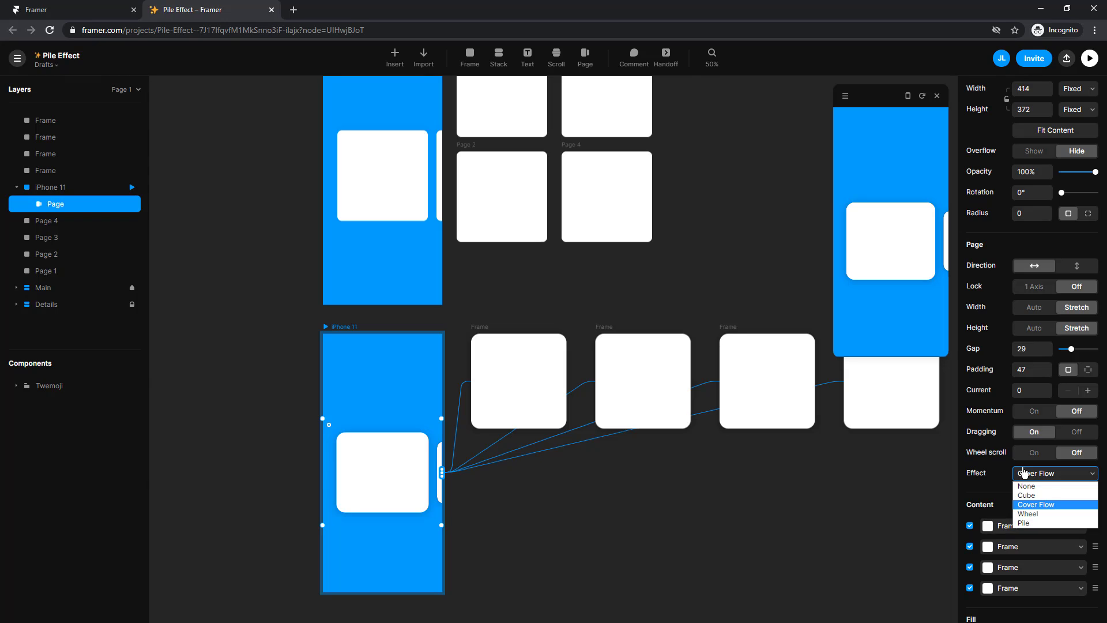
click(1030, 514)
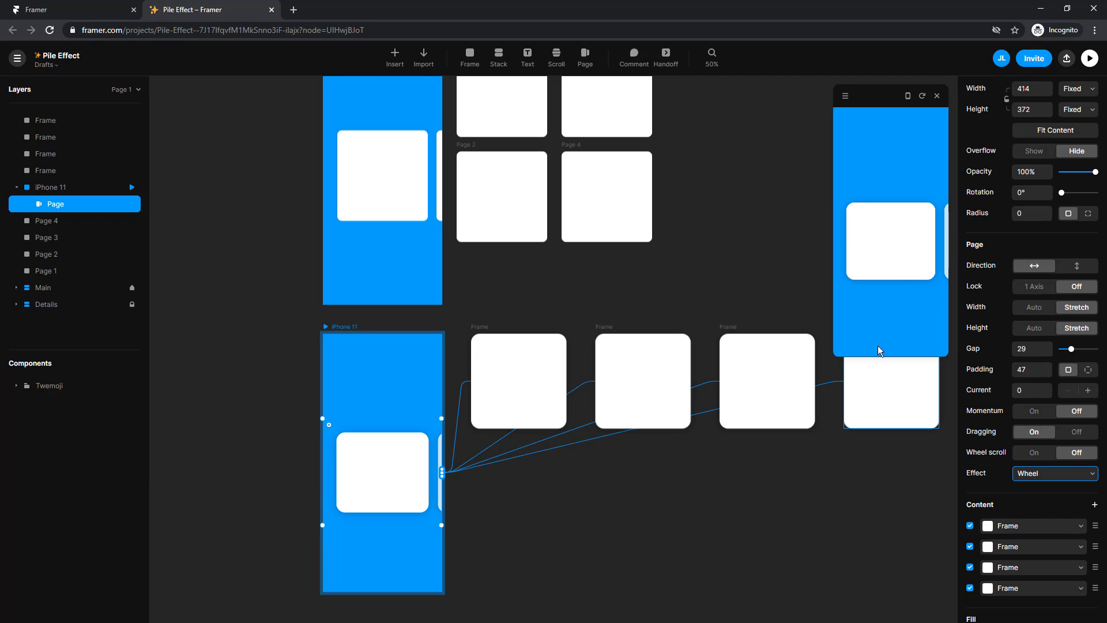
drag(886, 245, 847, 267)
Step: Apply the Pile effect to the Page component and switch its direction to vertical, swiping the preview in each direction
click(1032, 477)
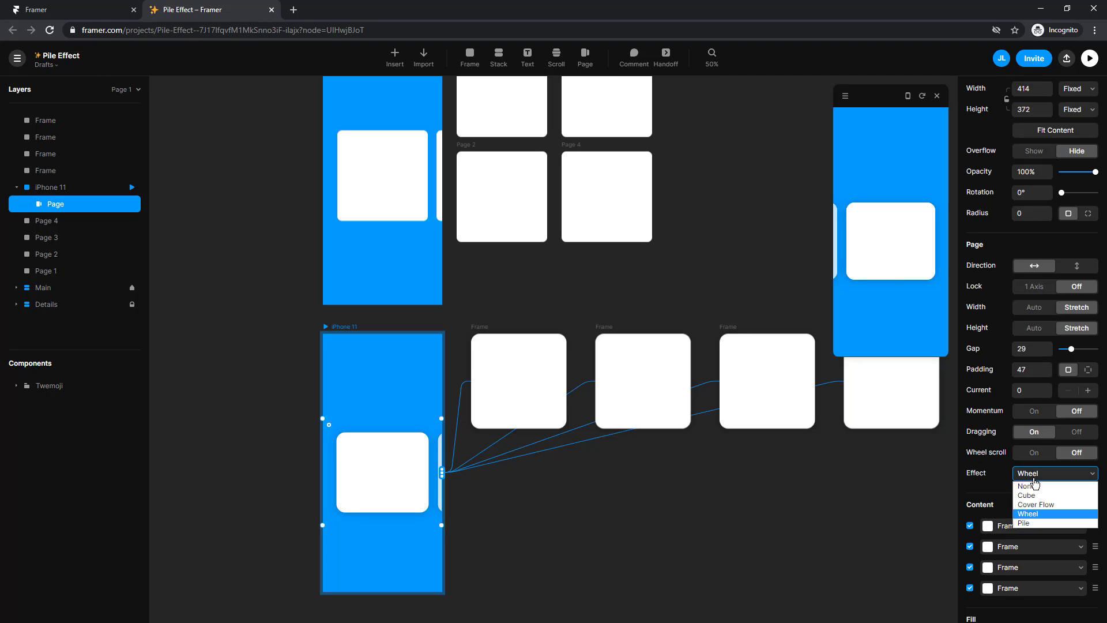
click(1025, 523)
drag(908, 255, 848, 262)
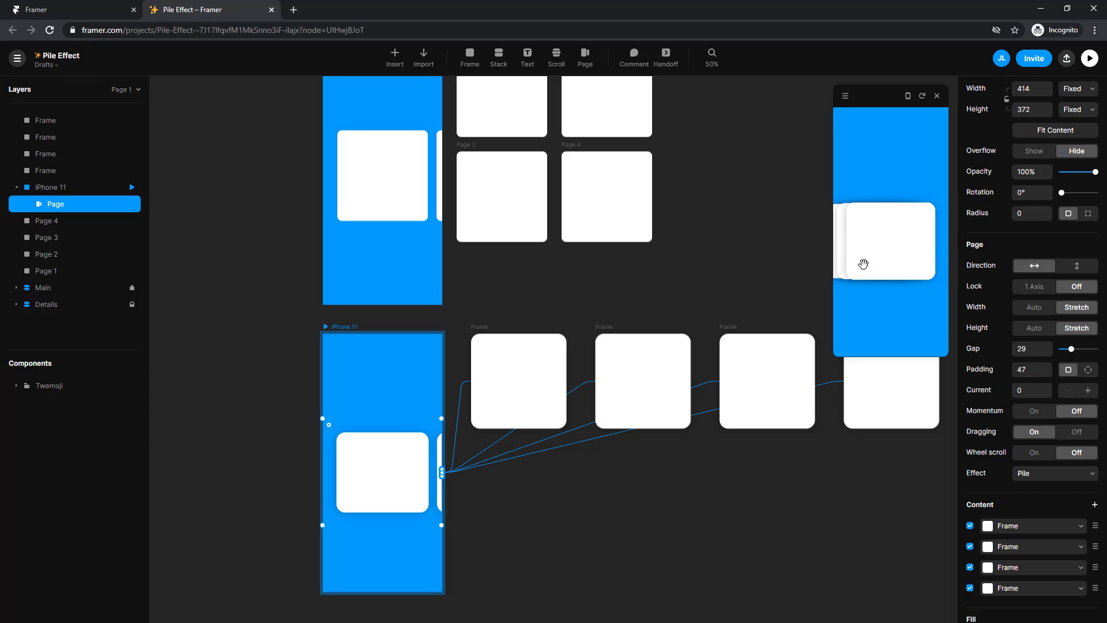
click(1078, 266)
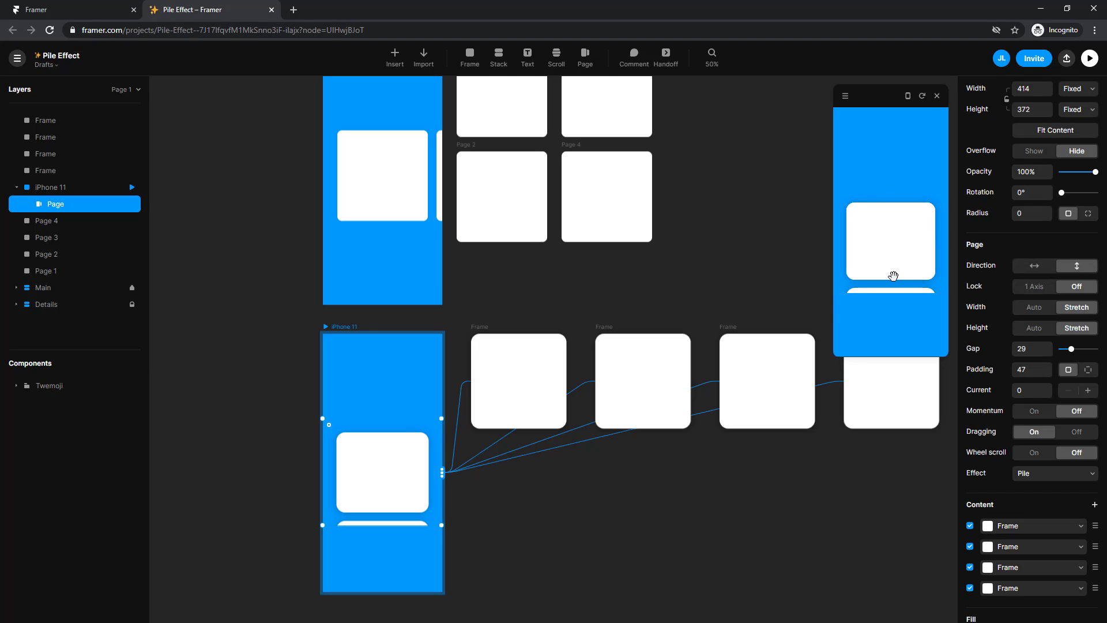
drag(892, 276, 920, 211)
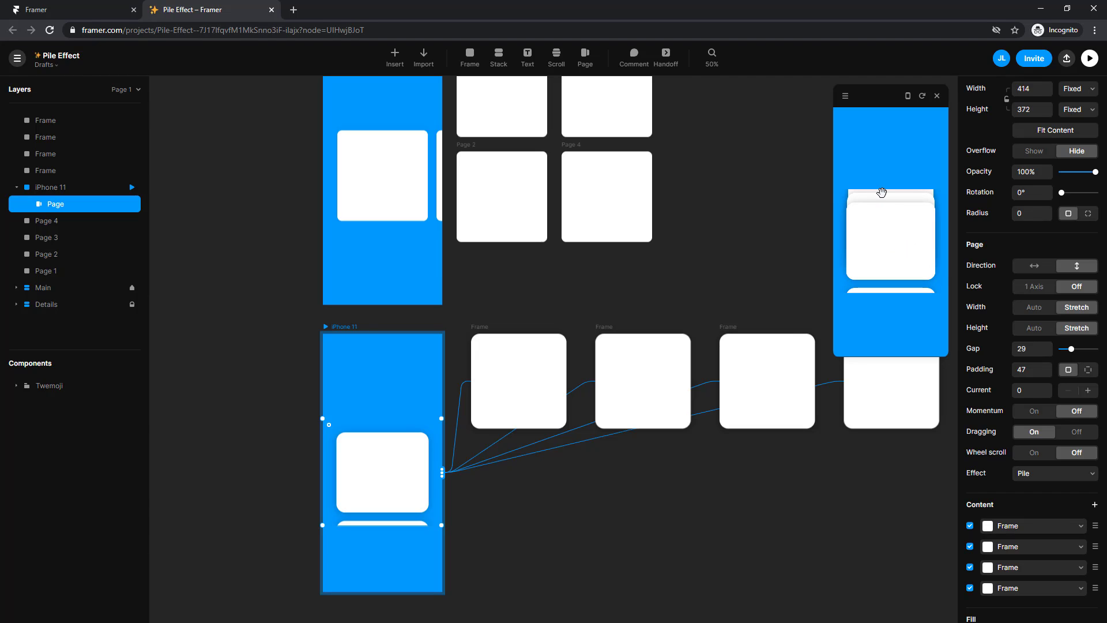
Step: Extend the Page component to a height of about 687 and set its page width and height to Auto, checking by swiping the preview
drag(395, 419, 394, 394)
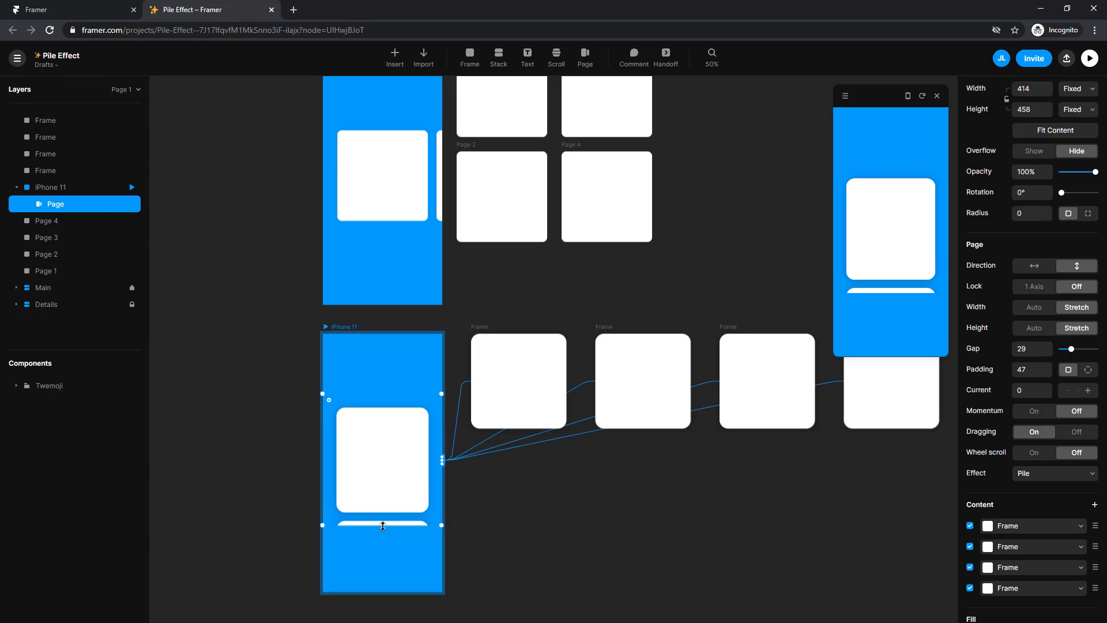
drag(383, 525, 387, 593)
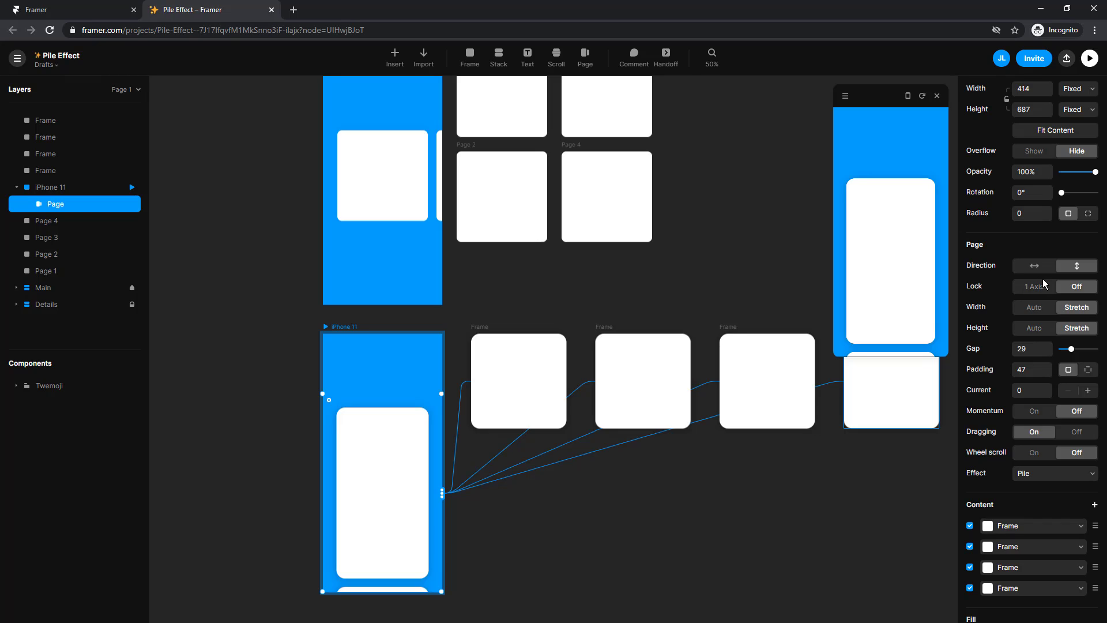
click(1032, 306)
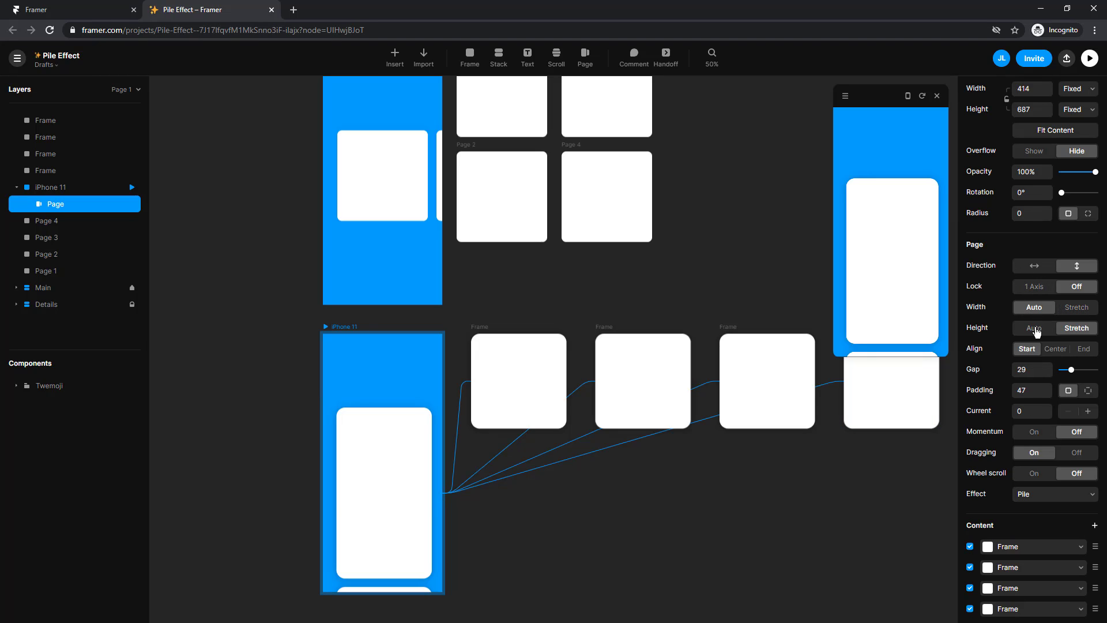
click(1034, 329)
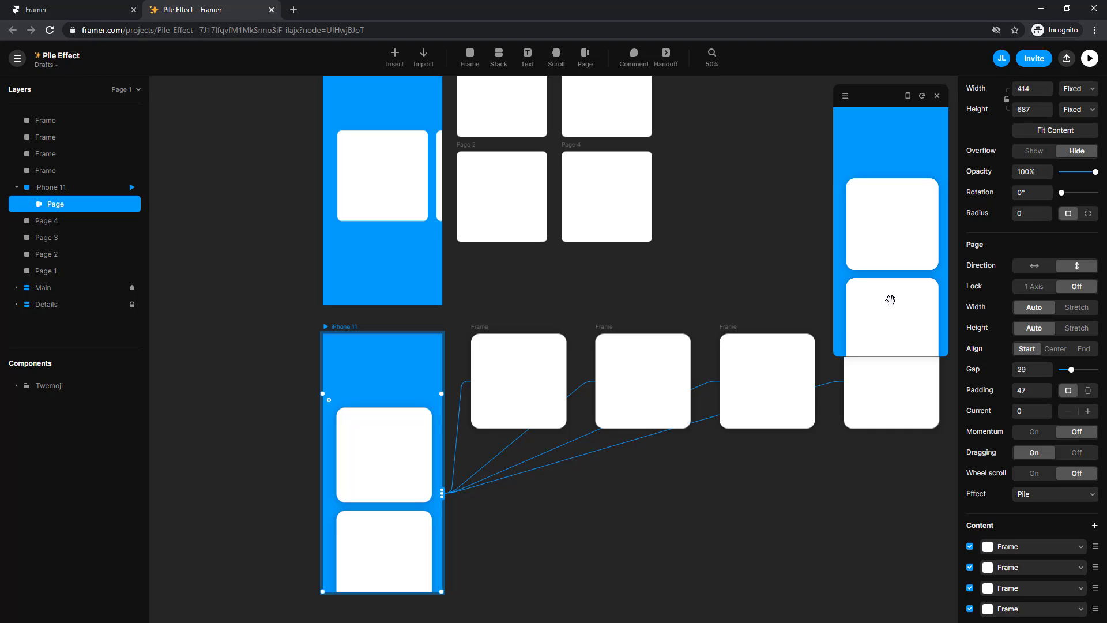
drag(889, 296, 890, 250)
drag(907, 294, 912, 249)
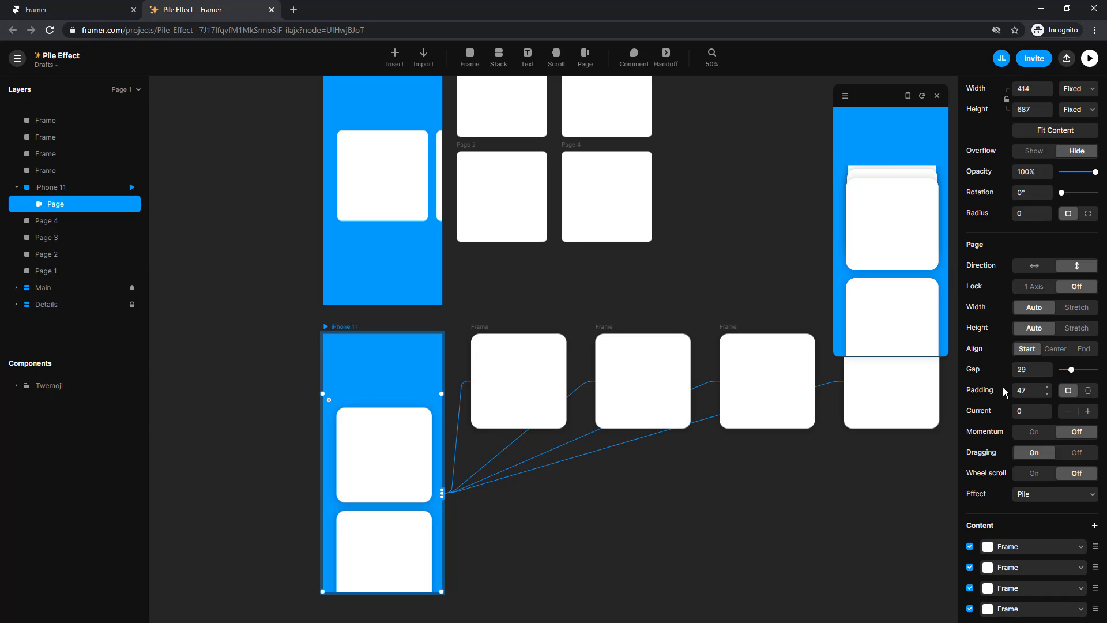
Step: Give the Page component individual side paddings with a top padding of 150, and swipe the piled cards up and down in the preview
click(1088, 390)
click(1029, 412)
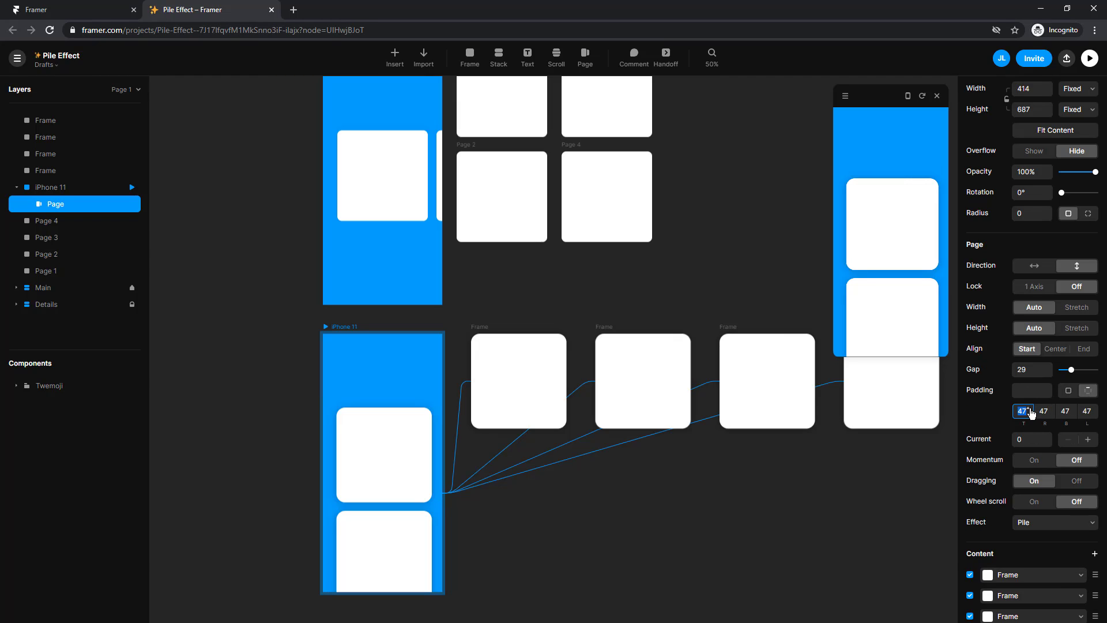
text(150)
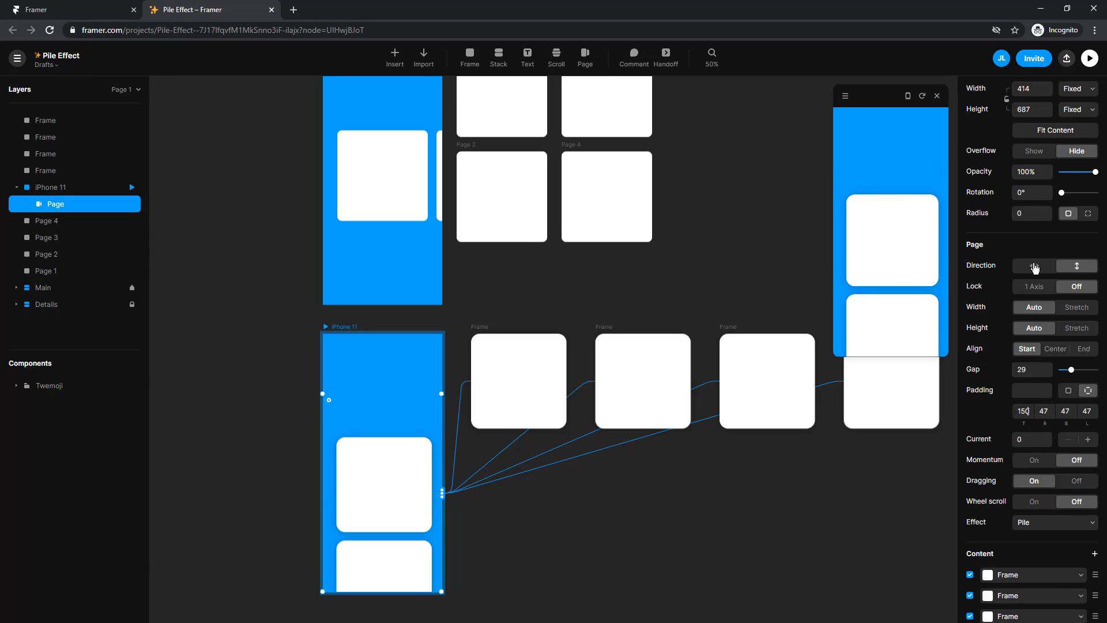
drag(877, 272, 884, 244)
mouse_move(889, 299)
mouse_down()
mouse_move(891, 257)
mouse_move(897, 319)
mouse_up()
drag(899, 255, 904, 328)
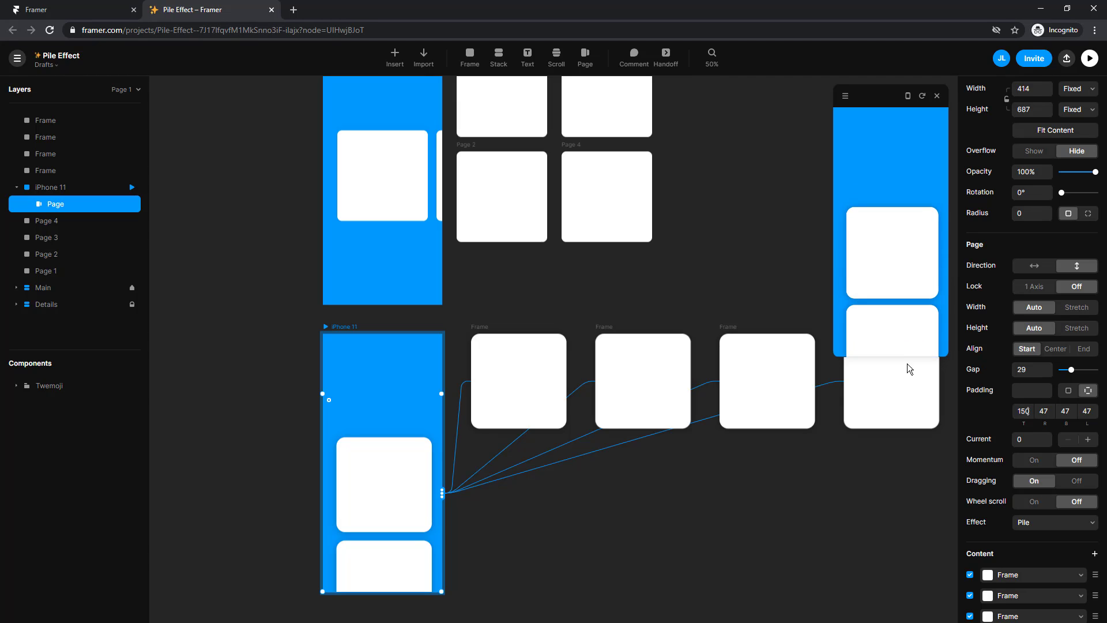